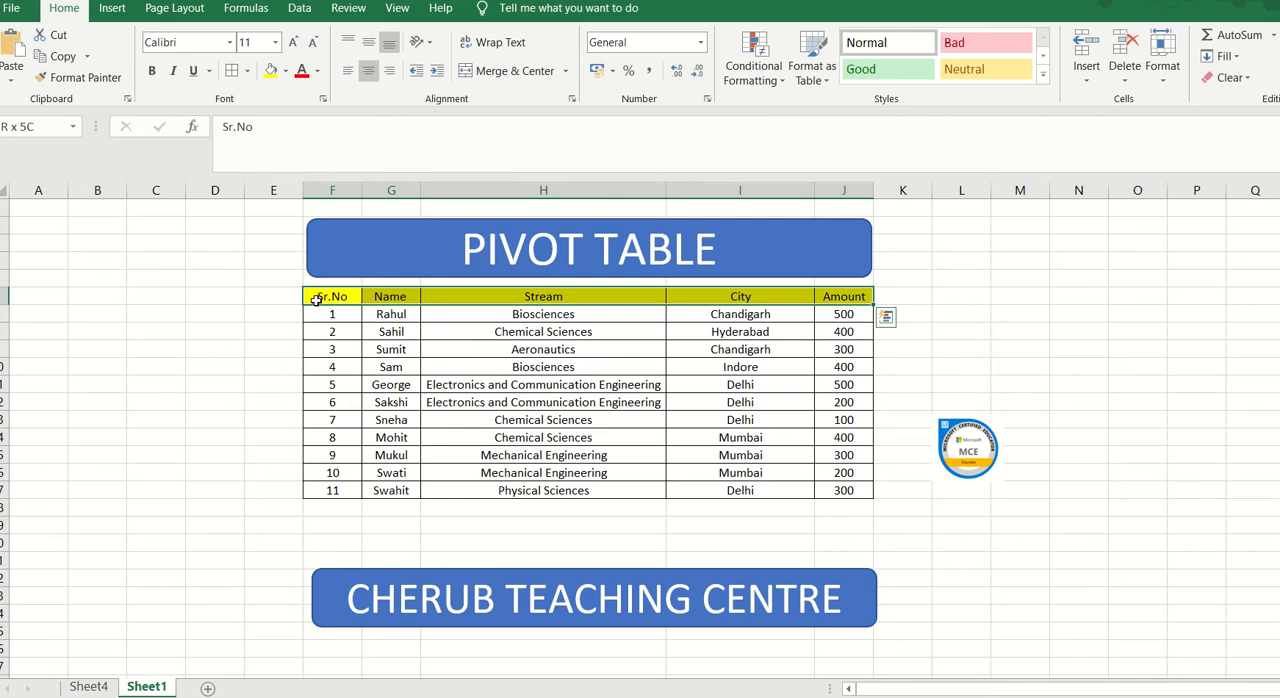
# Step: Extend the selection from the header row down to the last record so it covers F6:J17
pyautogui.hotkey('shift', 'Down')
pyautogui.hotkey('shift', 'Down')
pyautogui.hotkey('shift', 'Down')
pyautogui.hotkey('shift', 'Down')
pyautogui.hotkey('shift', 'Down')
pyautogui.hotkey('shift', 'Down')
pyautogui.hotkey('shift', 'Down')
pyautogui.hotkey('shift', 'Down')
pyautogui.hotkey('shift', 'Down')
pyautogui.hotkey('shift', 'Down')
pyautogui.hotkey('shift', 'Down')
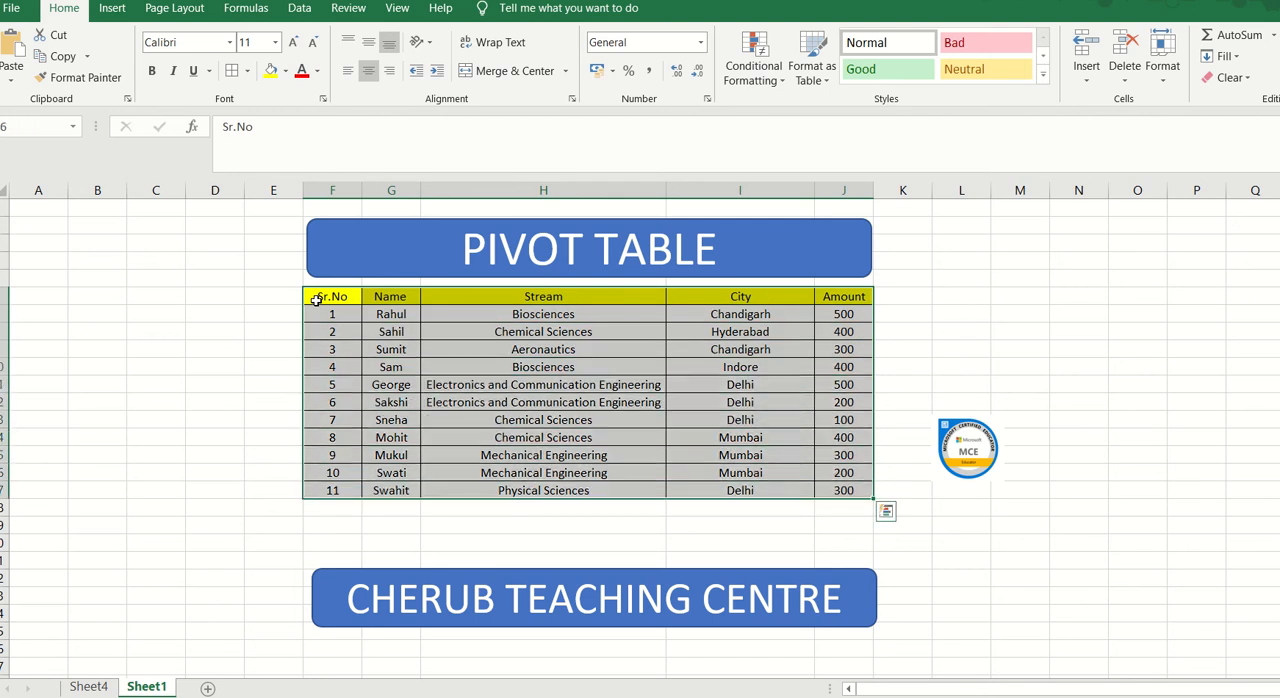
# Step: Look through the recommended PivotTables for the selected data and close the list without inserting any
pyautogui.click(112, 8)
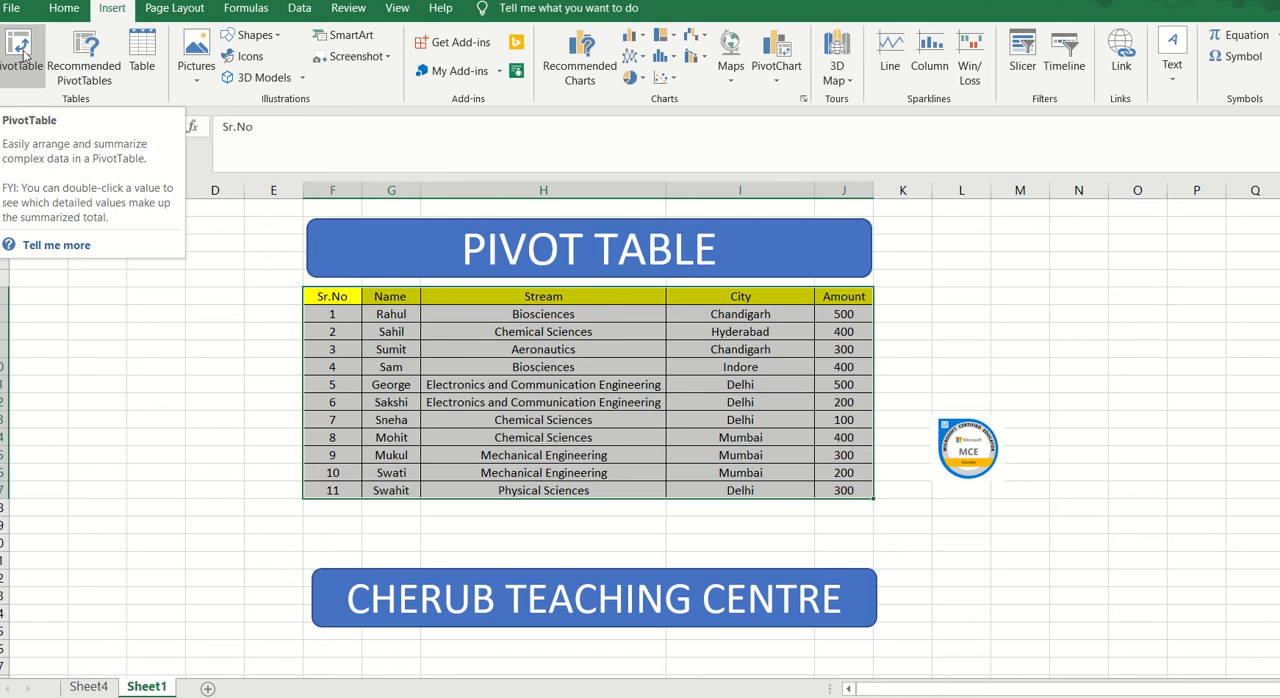
pyautogui.click(90, 57)
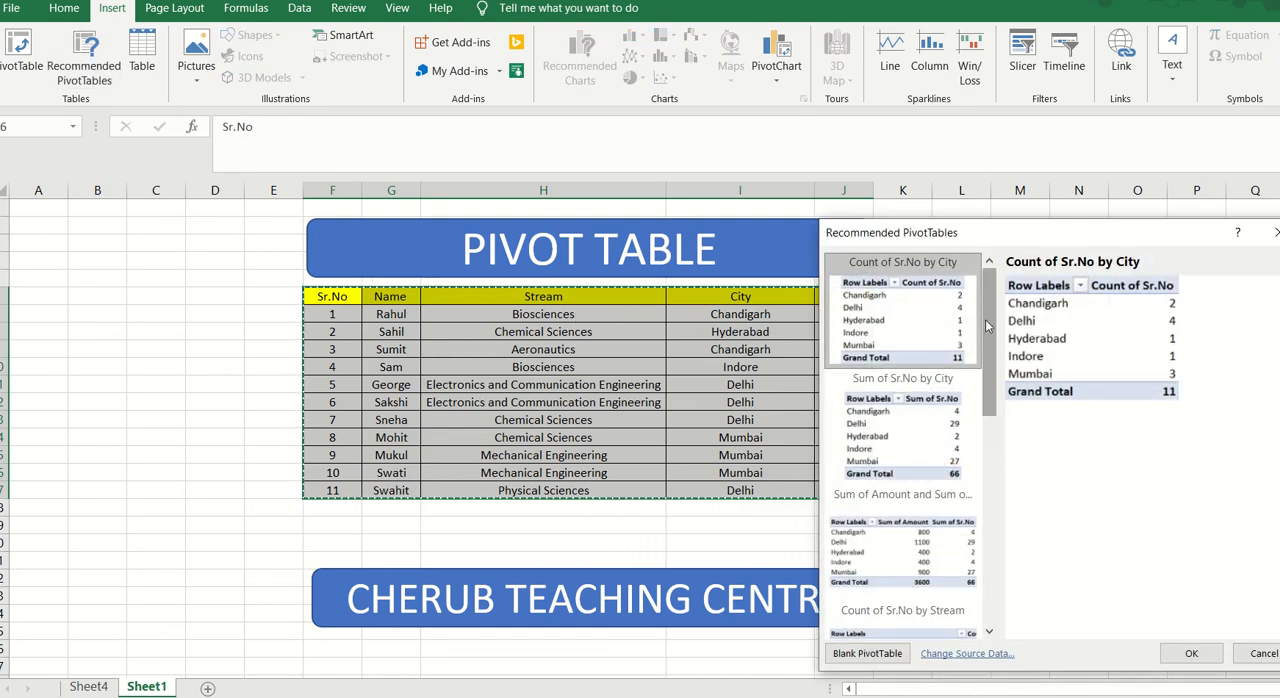
pyautogui.moveTo(990, 334); pyautogui.dragTo(986, 535)
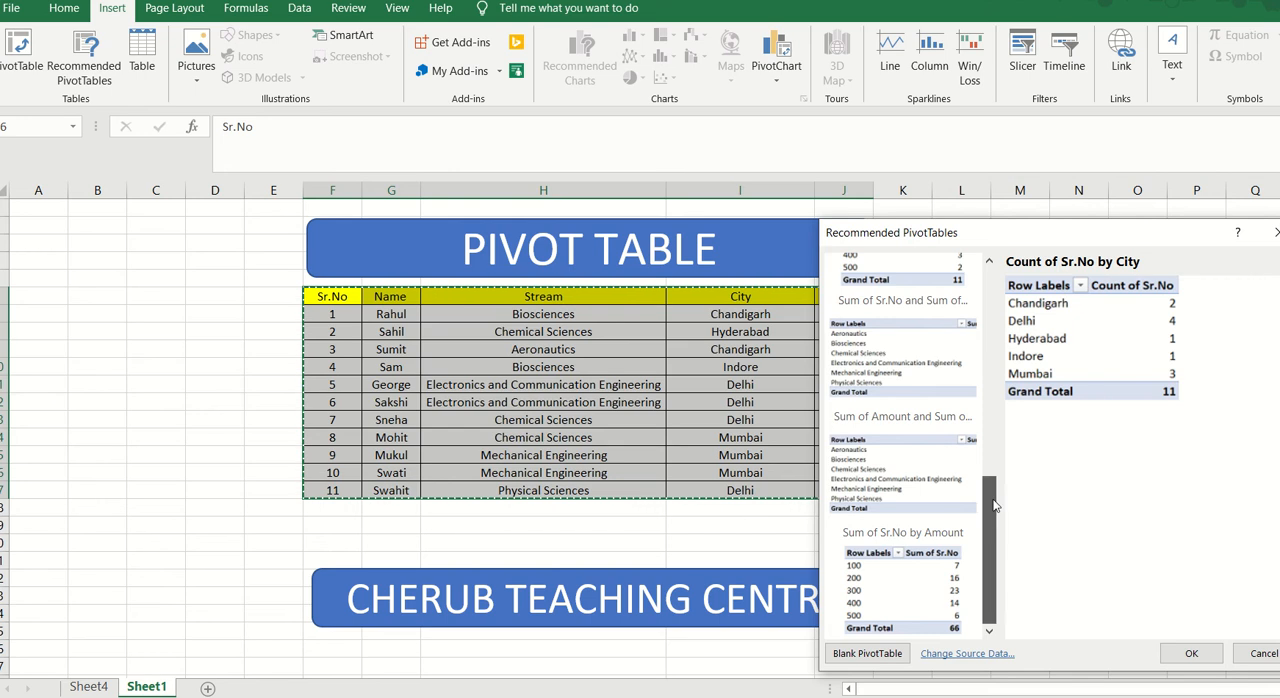
pyautogui.moveTo(986, 520); pyautogui.dragTo(991, 287)
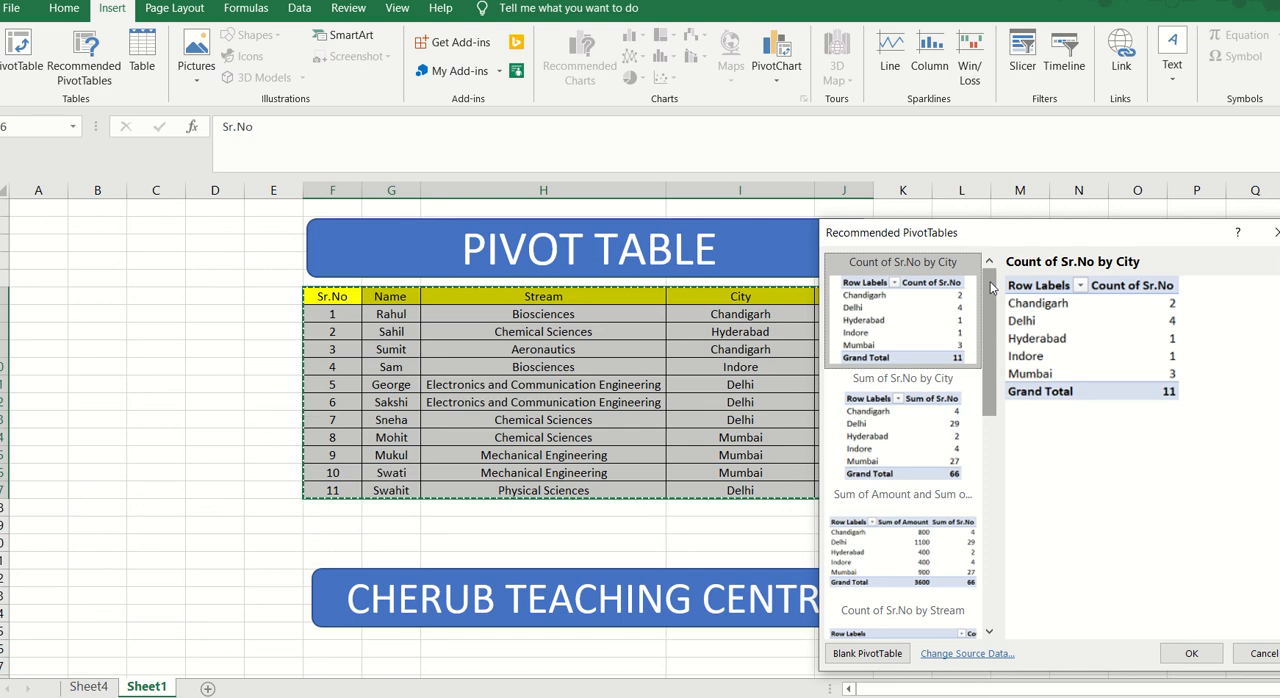
pyautogui.moveTo(991, 288); pyautogui.dragTo(993, 317)
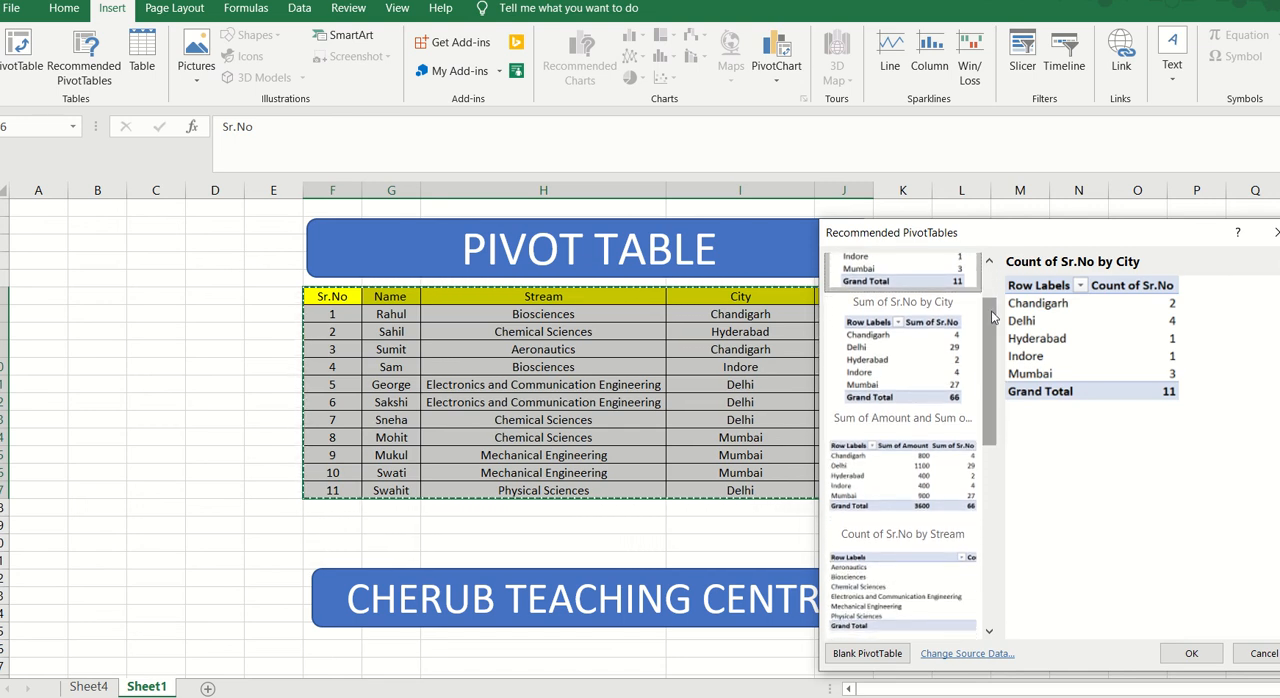
pyautogui.moveTo(993, 343); pyautogui.dragTo(995, 537)
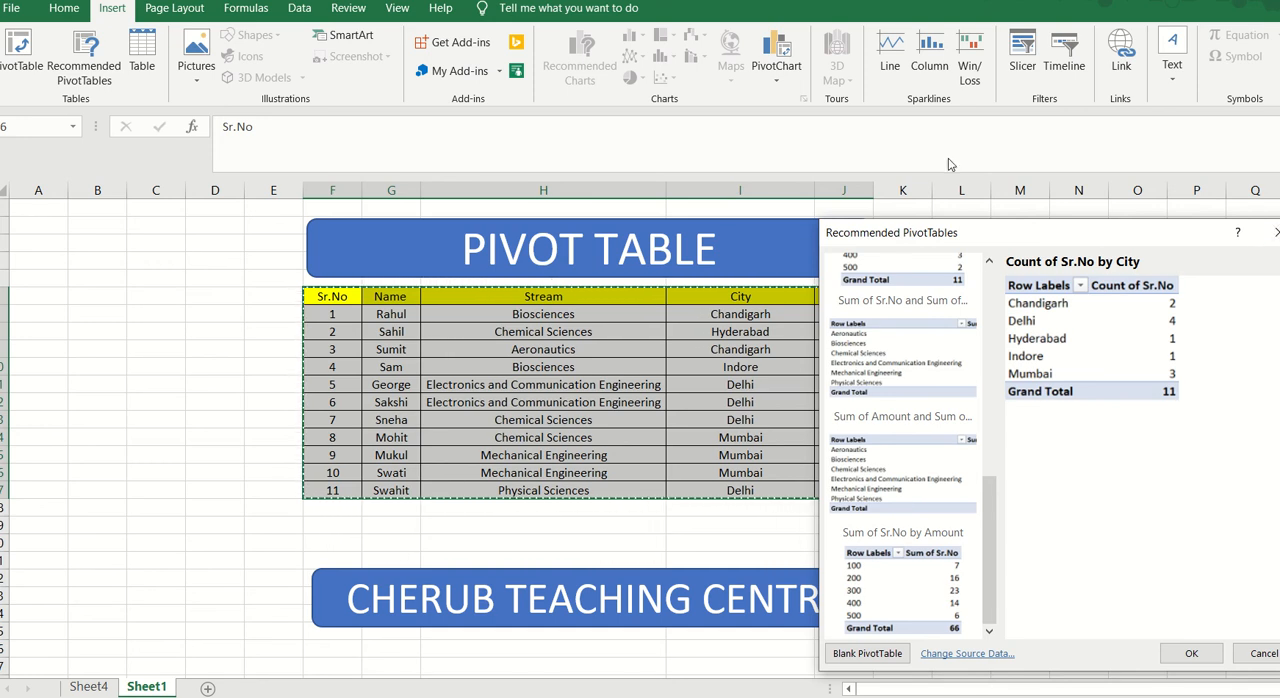
pyautogui.click(1268, 234)
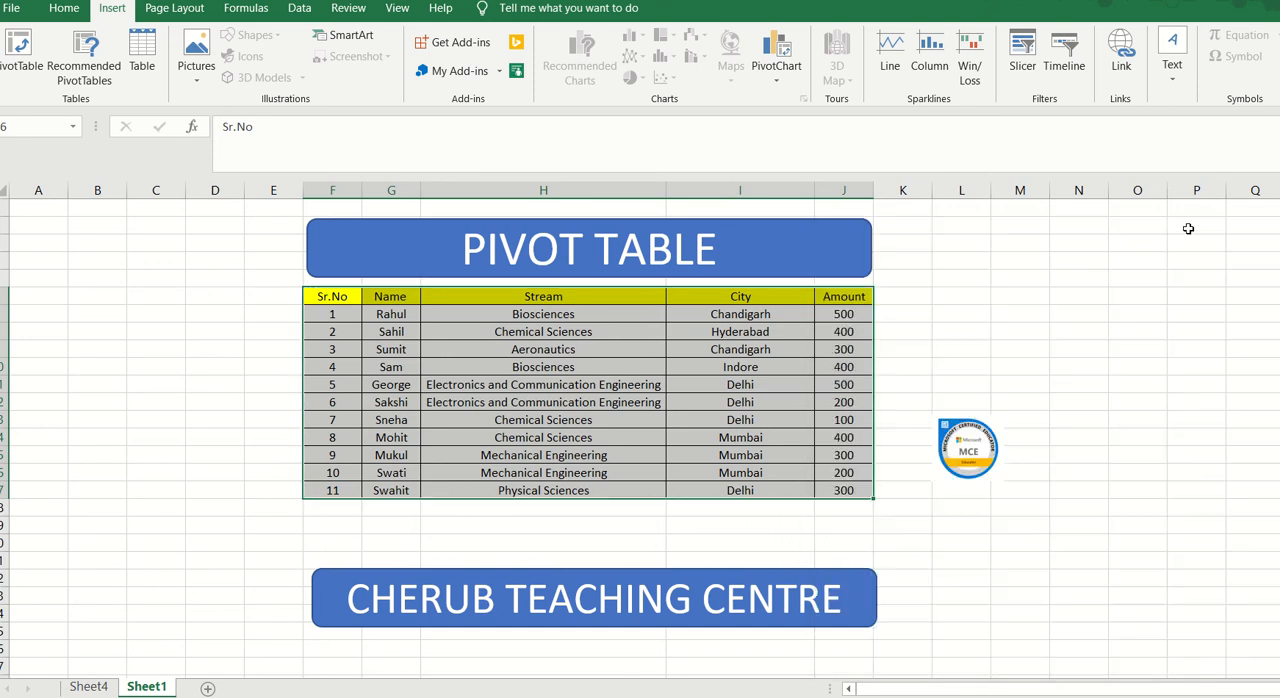
# Step: Convert range F6:J17 with headers into a table, browse the available table styles, and undo the conversion
pyautogui.click(144, 63)
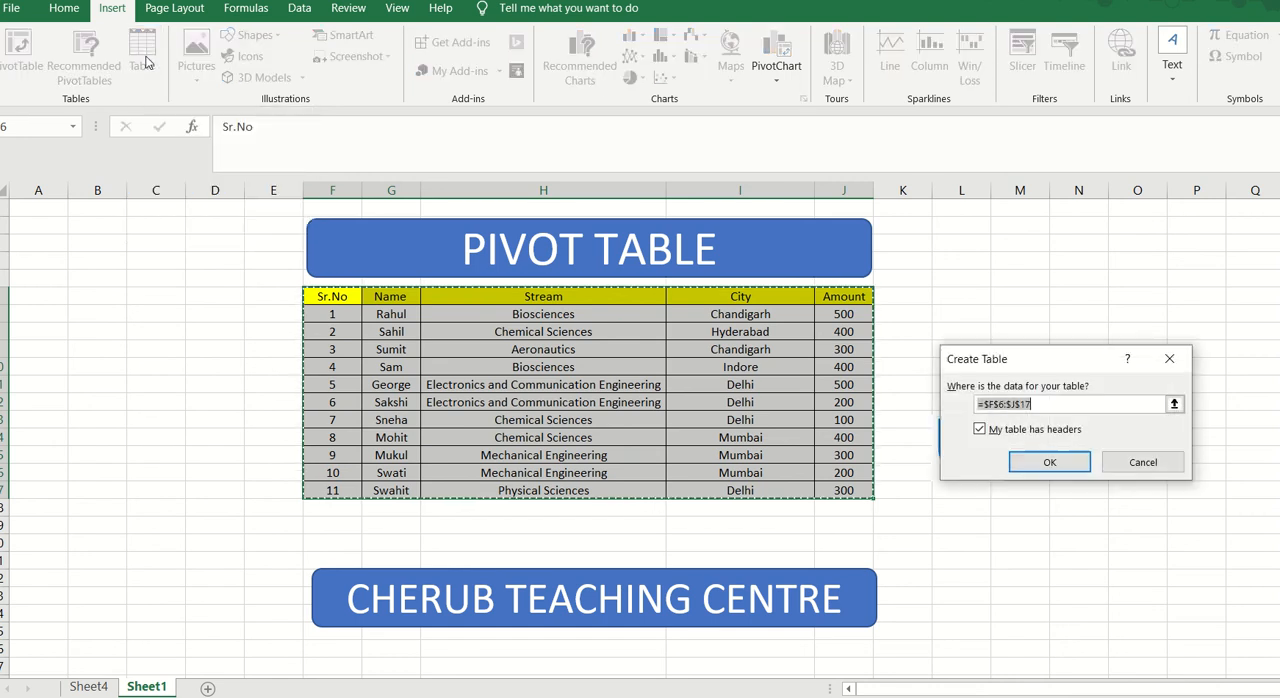
pyautogui.click(1046, 460)
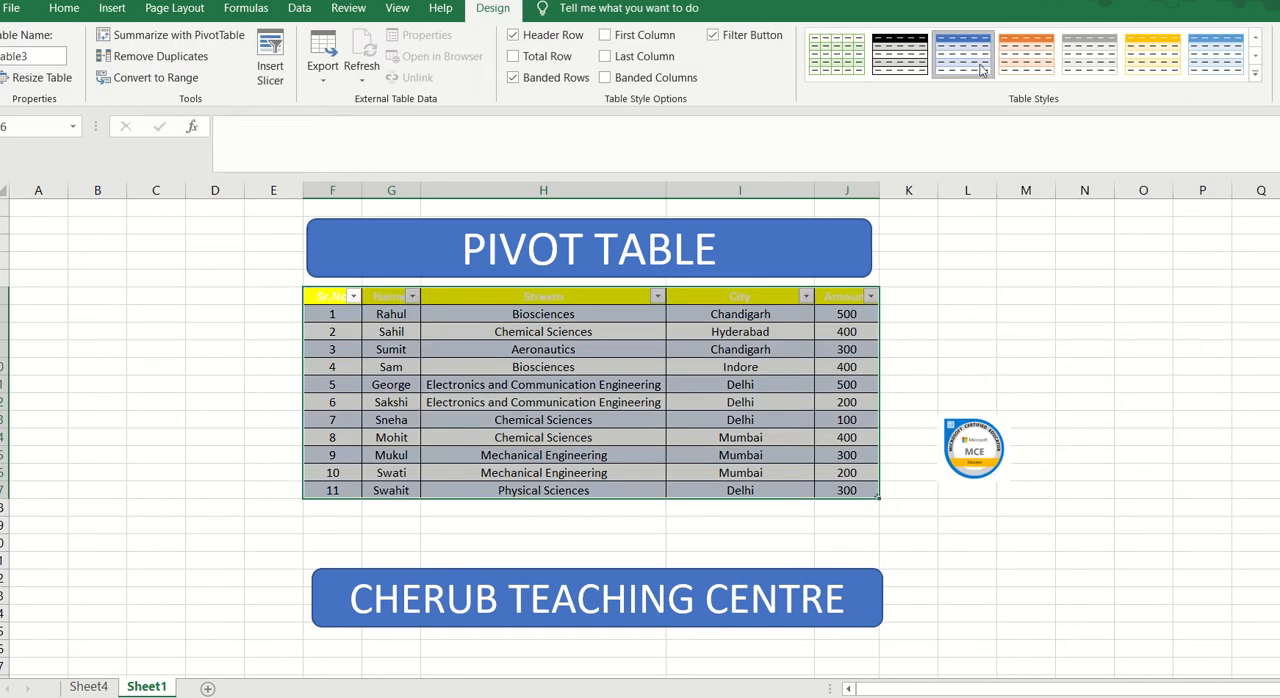
pyautogui.click(1254, 76)
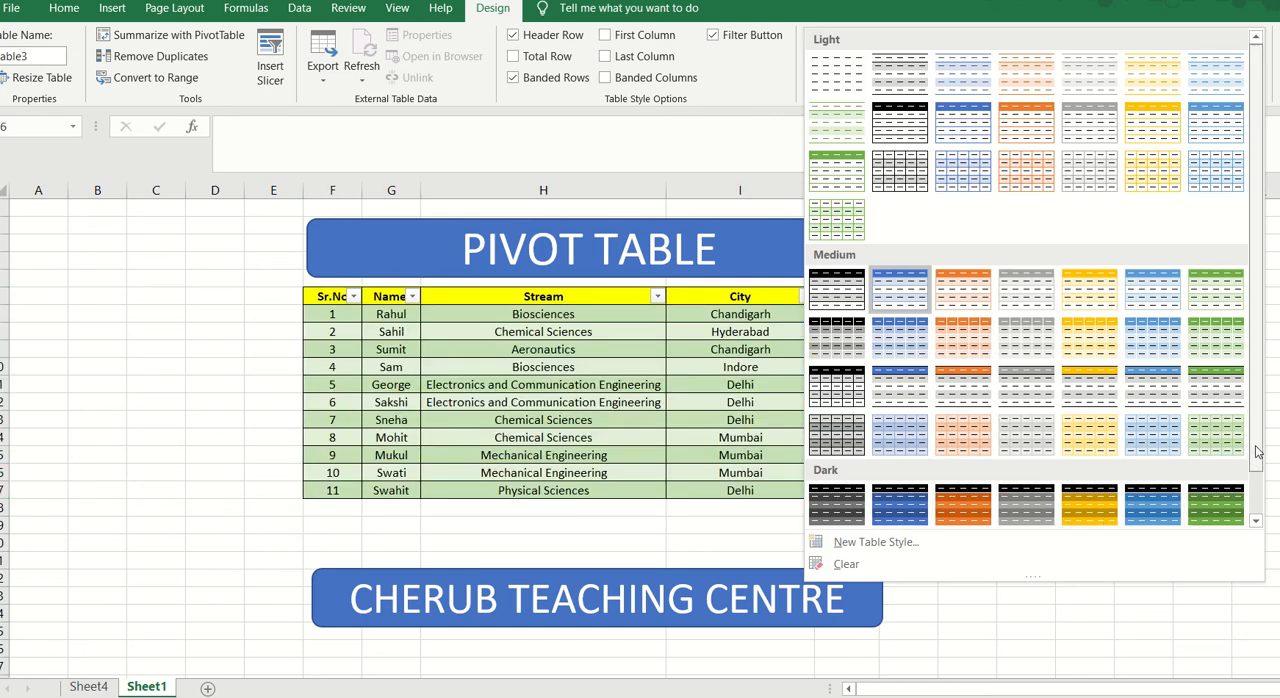
pyautogui.click(1255, 519)
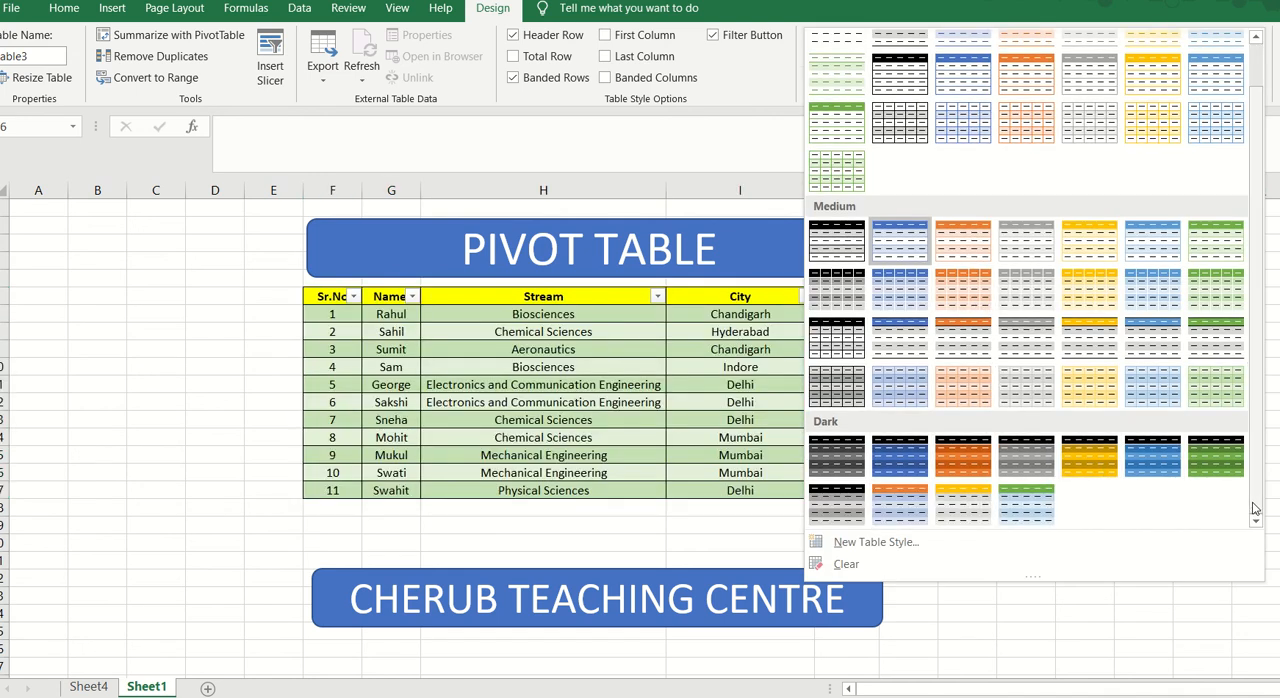
pyautogui.click(1088, 629)
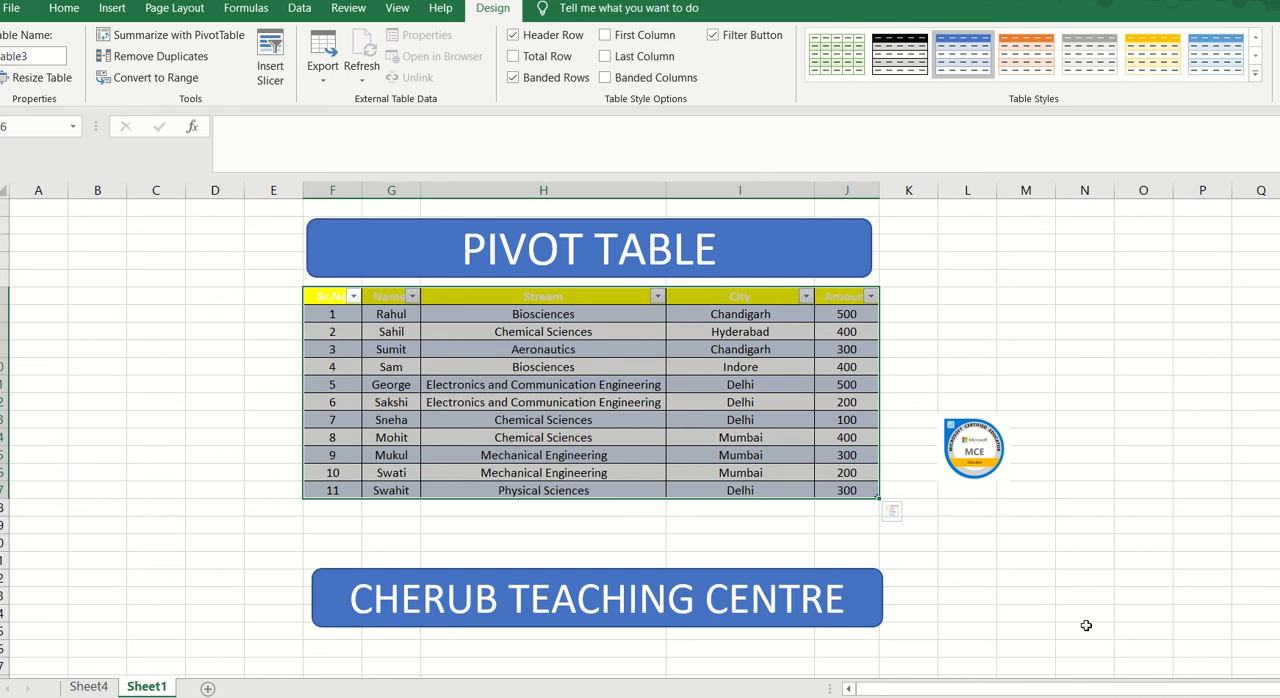
pyautogui.hotkey('ctrl', 'z')
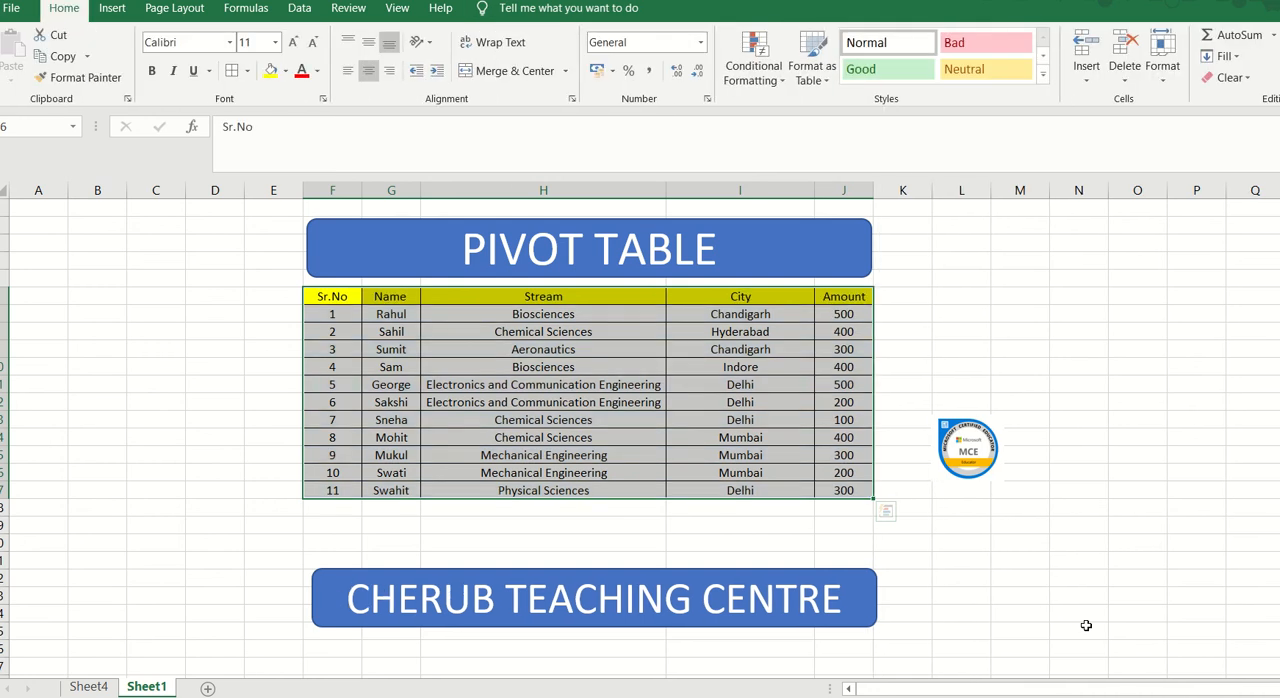
# Step: Insert a PivotChart based on Sheet1 range F6:J17, placed on a new worksheet
pyautogui.click(110, 10)
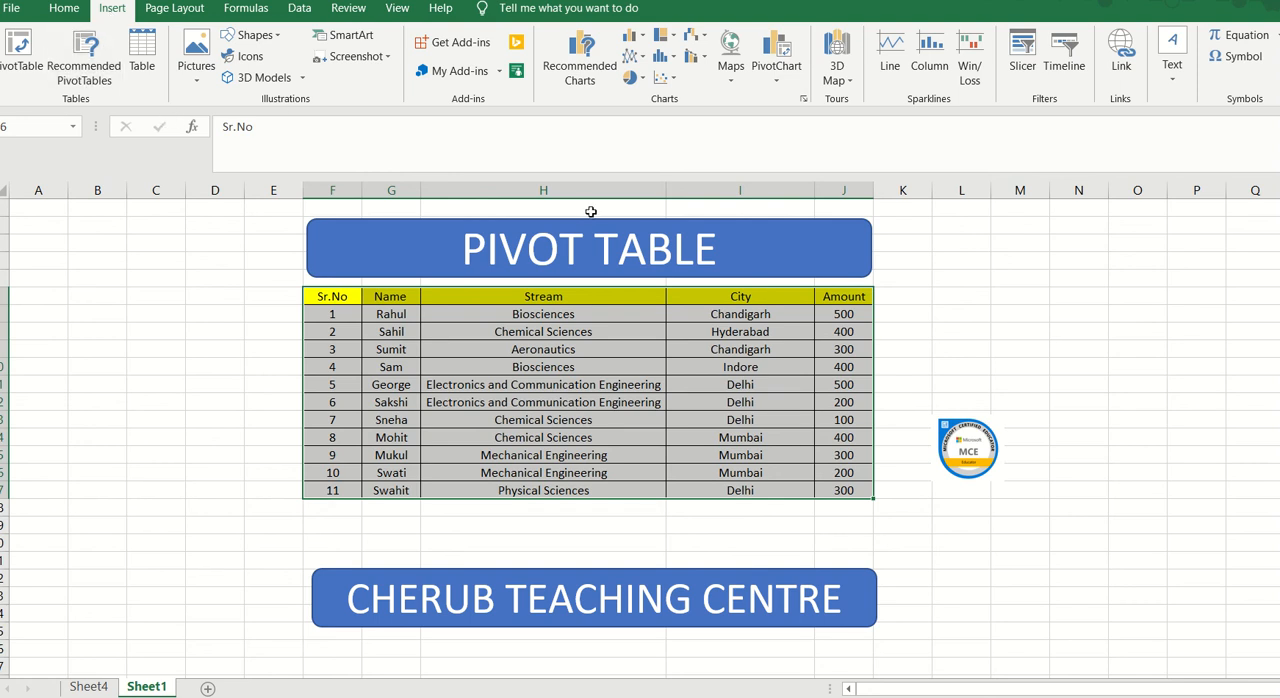
pyautogui.click(777, 84)
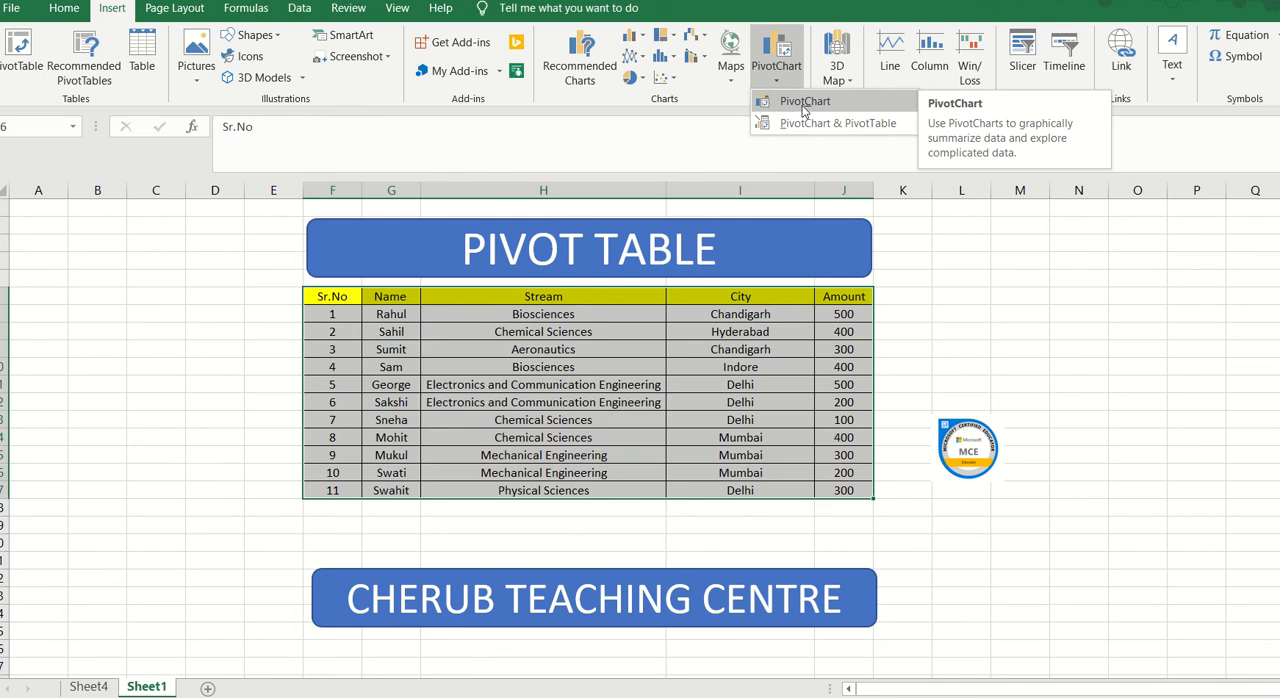
pyautogui.click(803, 104)
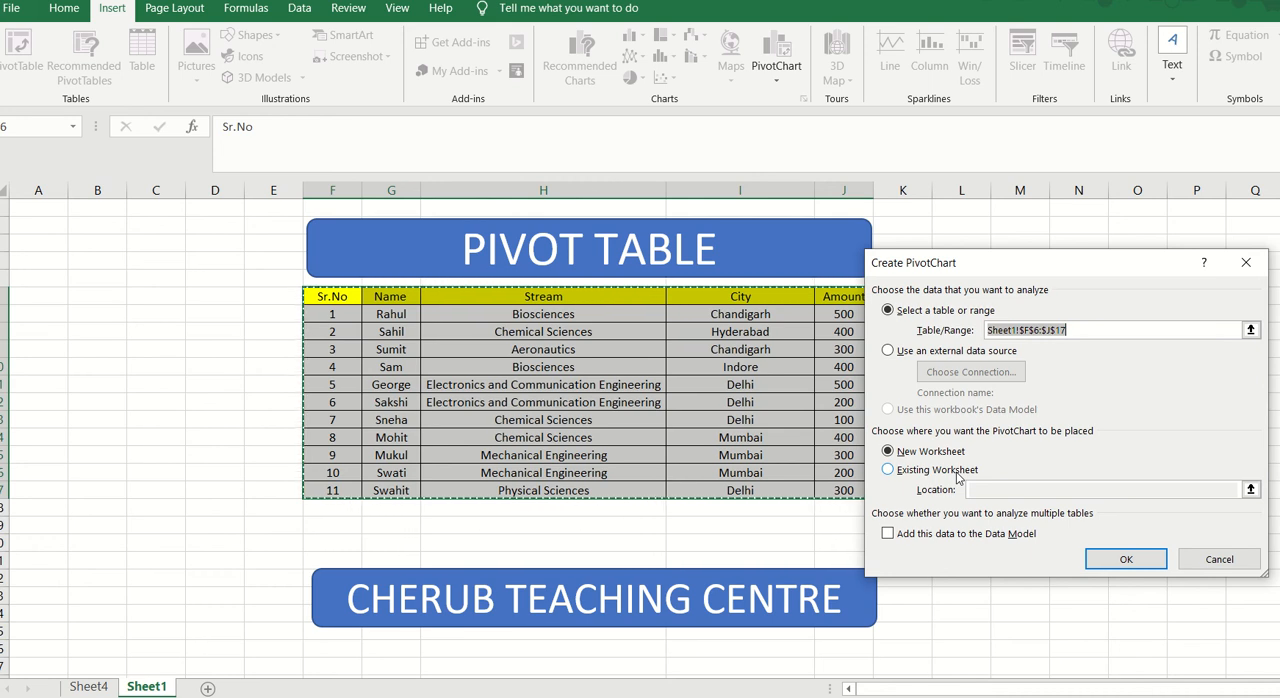
pyautogui.click(1126, 560)
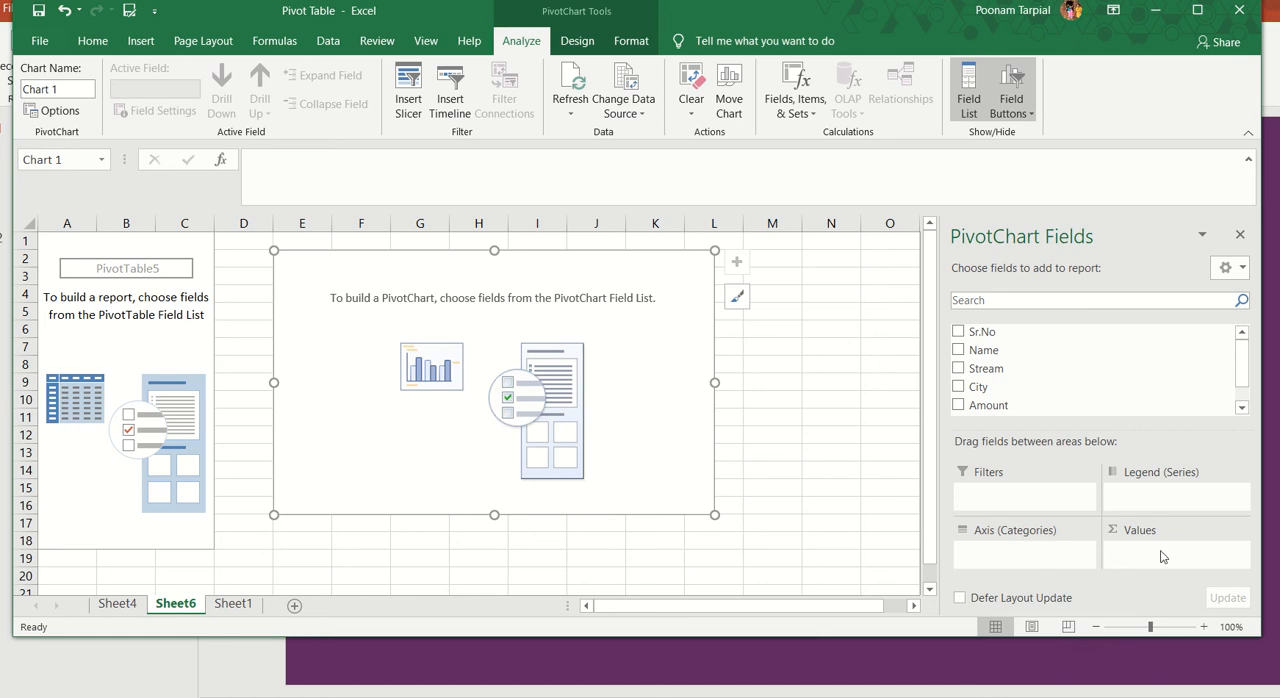
# Step: Assign the Stream field to the chart's axis categories and the City field to its values
pyautogui.moveTo(986, 368); pyautogui.dragTo(995, 551)
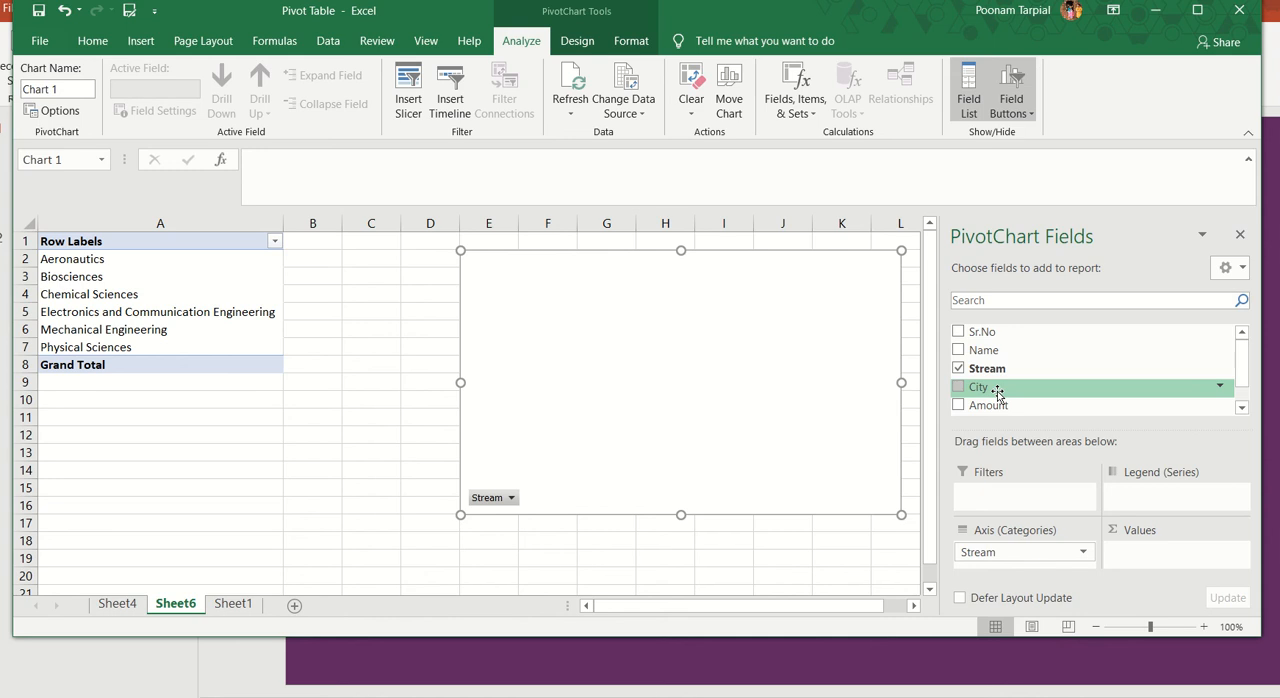
pyautogui.moveTo(997, 393); pyautogui.dragTo(1172, 560)
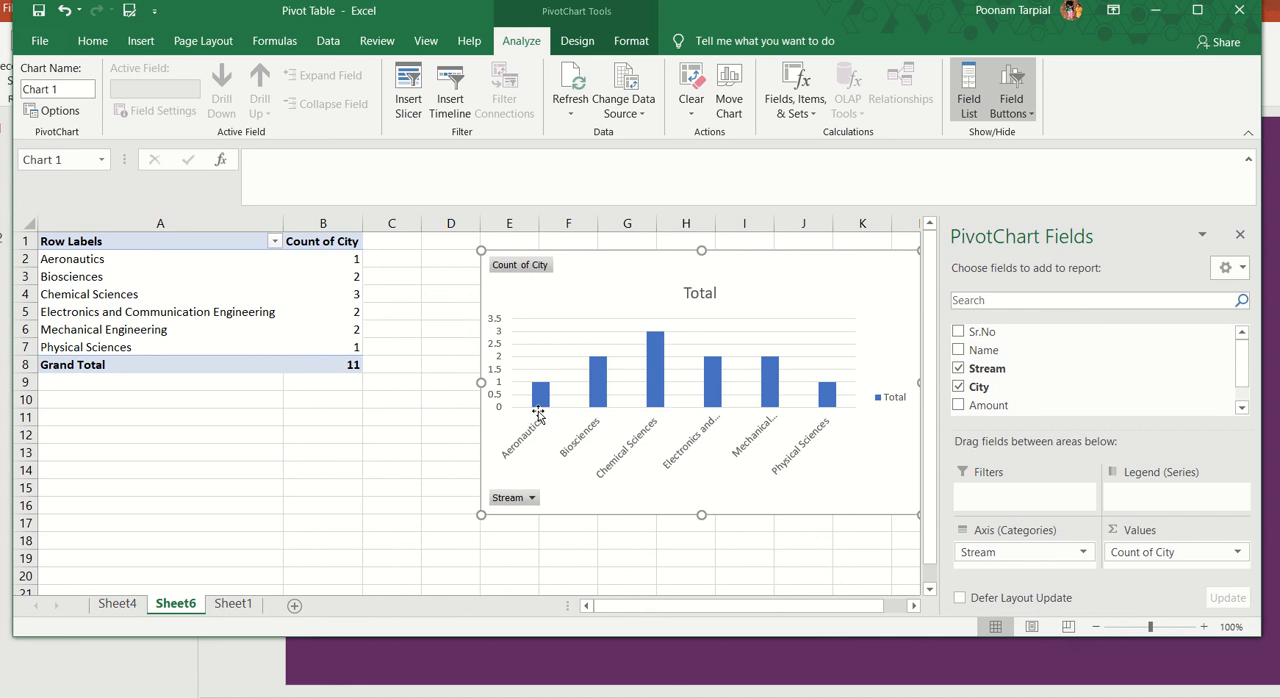
pyautogui.moveTo(542, 398)
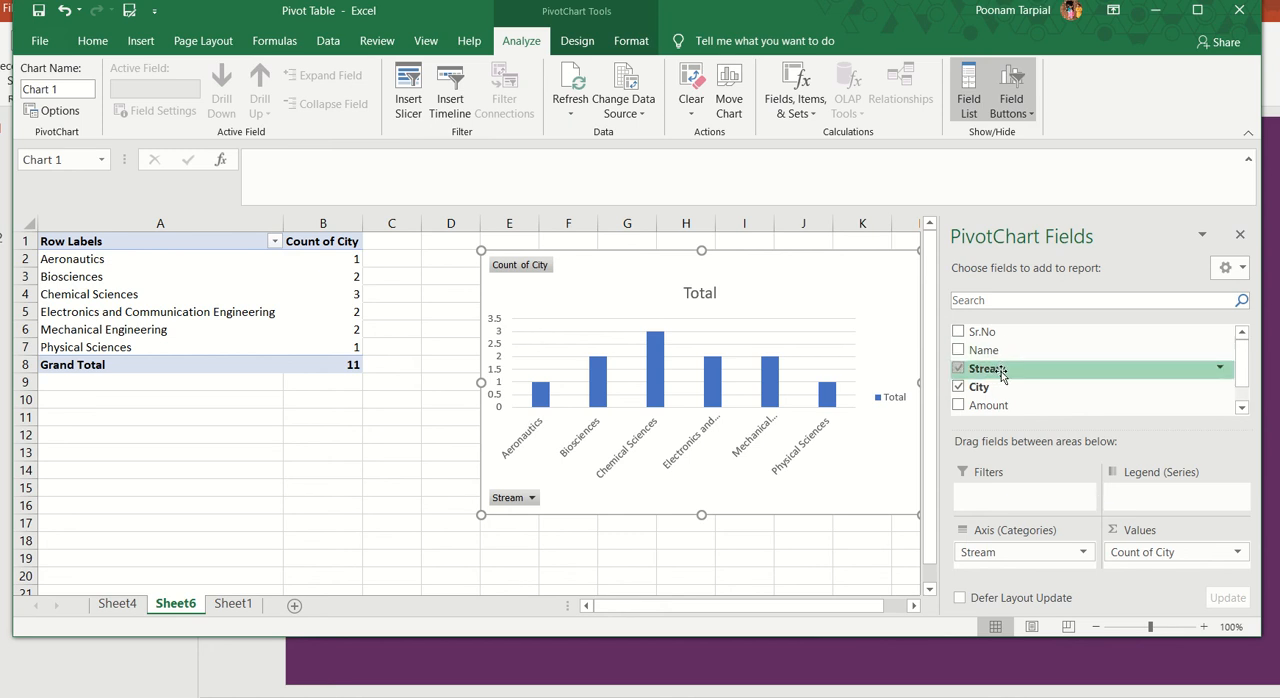
# Step: Move the Stream field to the chart's legend series and inspect the individual stream bars
pyautogui.moveTo(1003, 373); pyautogui.dragTo(1171, 491)
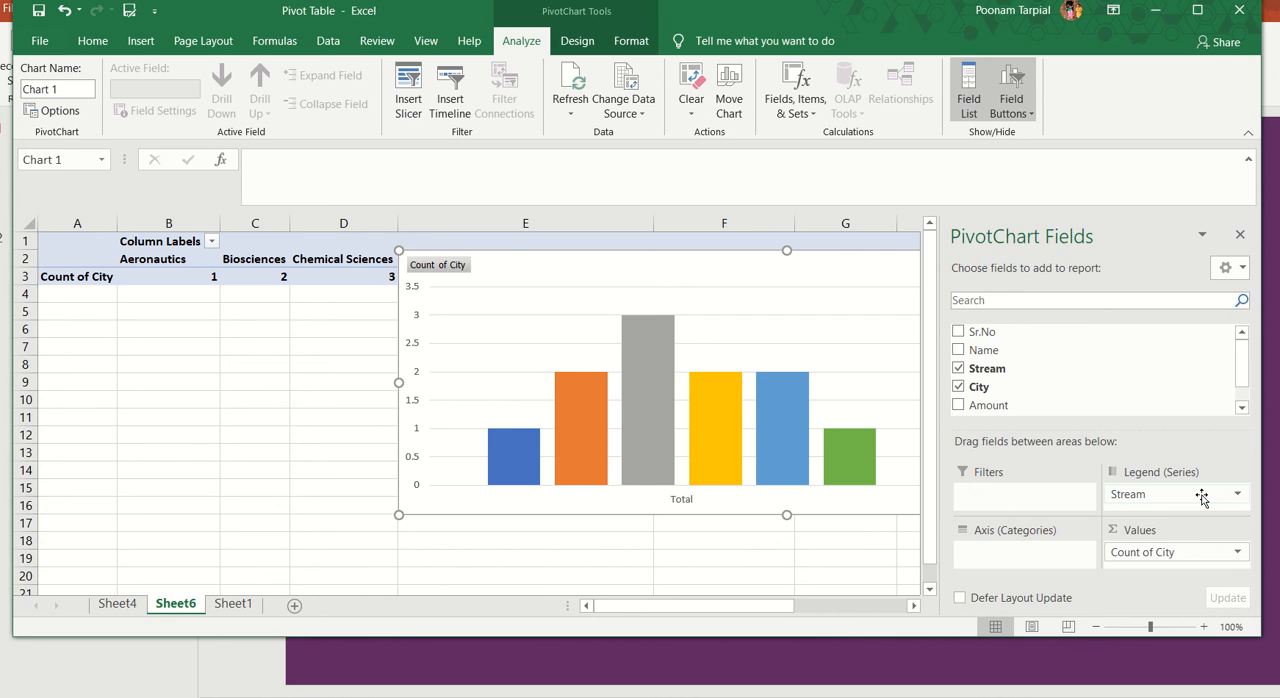
pyautogui.click(648, 391)
pyautogui.click(713, 410)
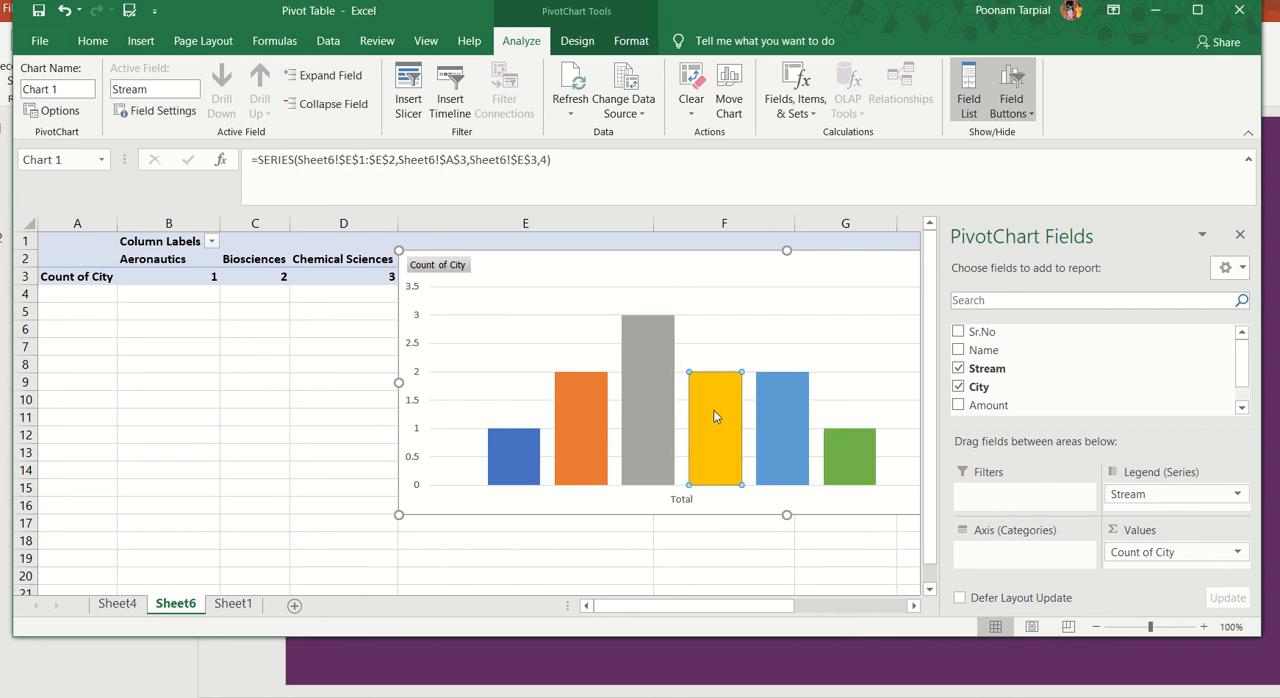
pyautogui.click(792, 440)
pyautogui.click(866, 459)
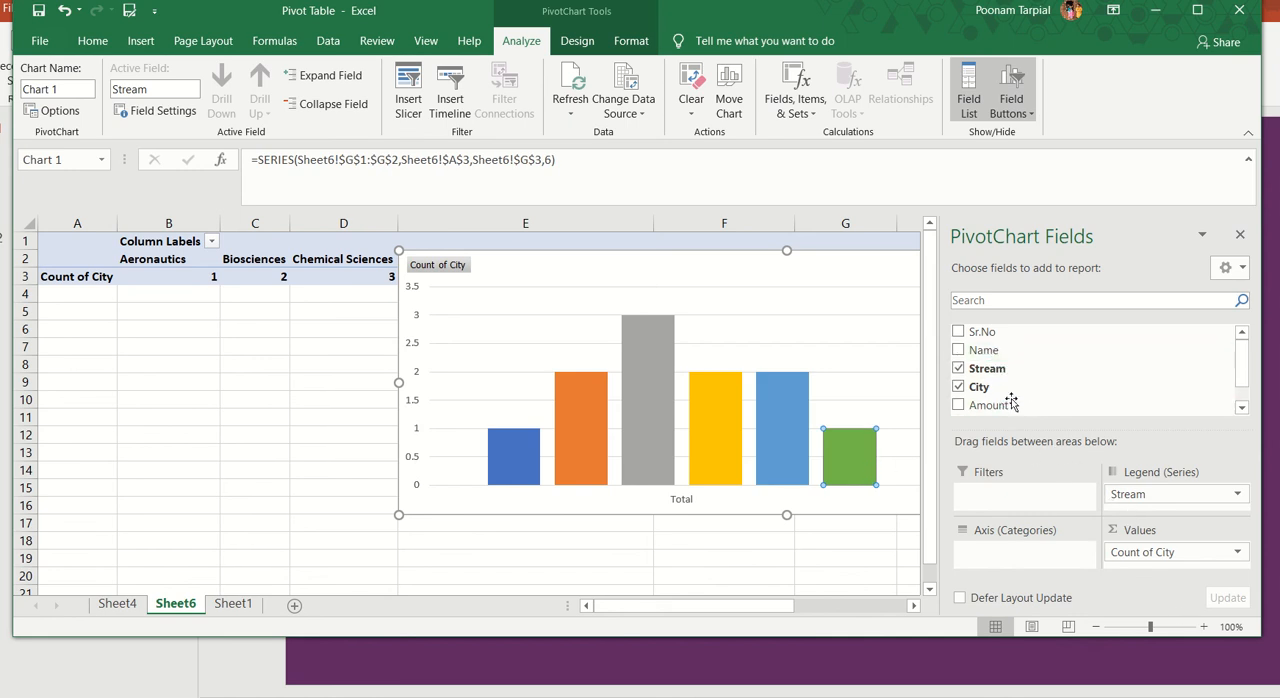
# Step: Add the Name field to the chart's axis categories and close the PivotChart field list
pyautogui.moveTo(1005, 351); pyautogui.dragTo(992, 556)
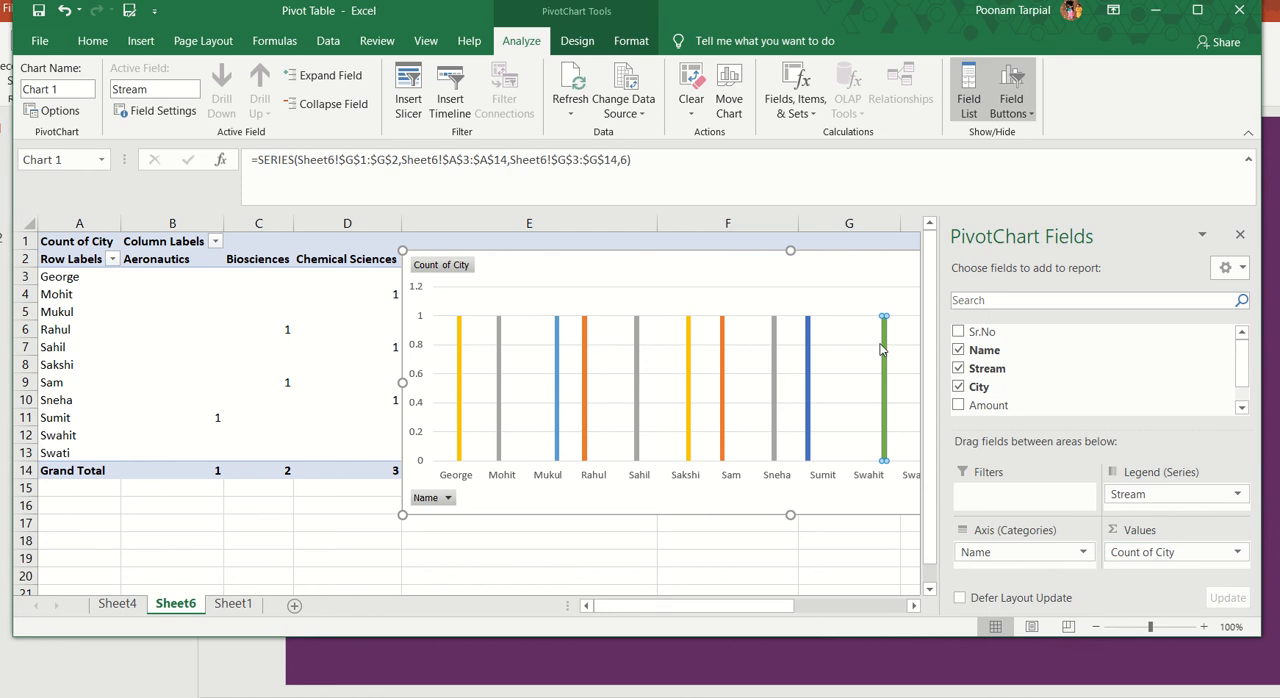
pyautogui.click(829, 277)
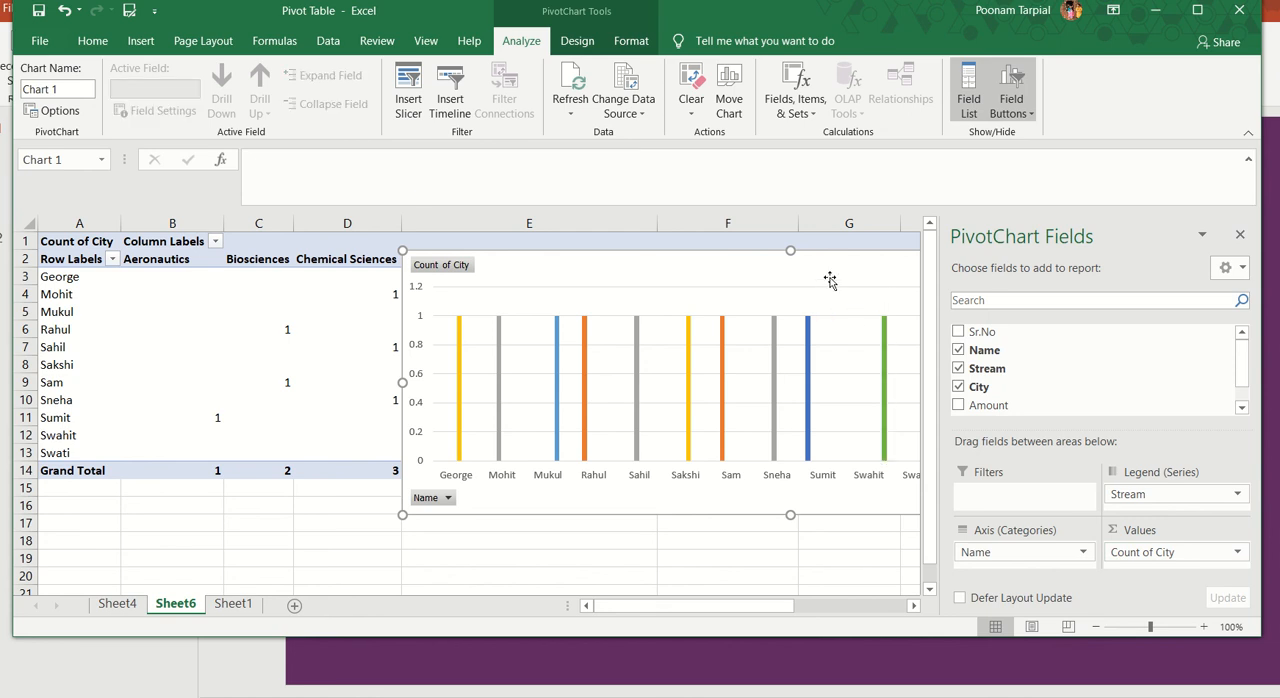
pyautogui.click(1241, 235)
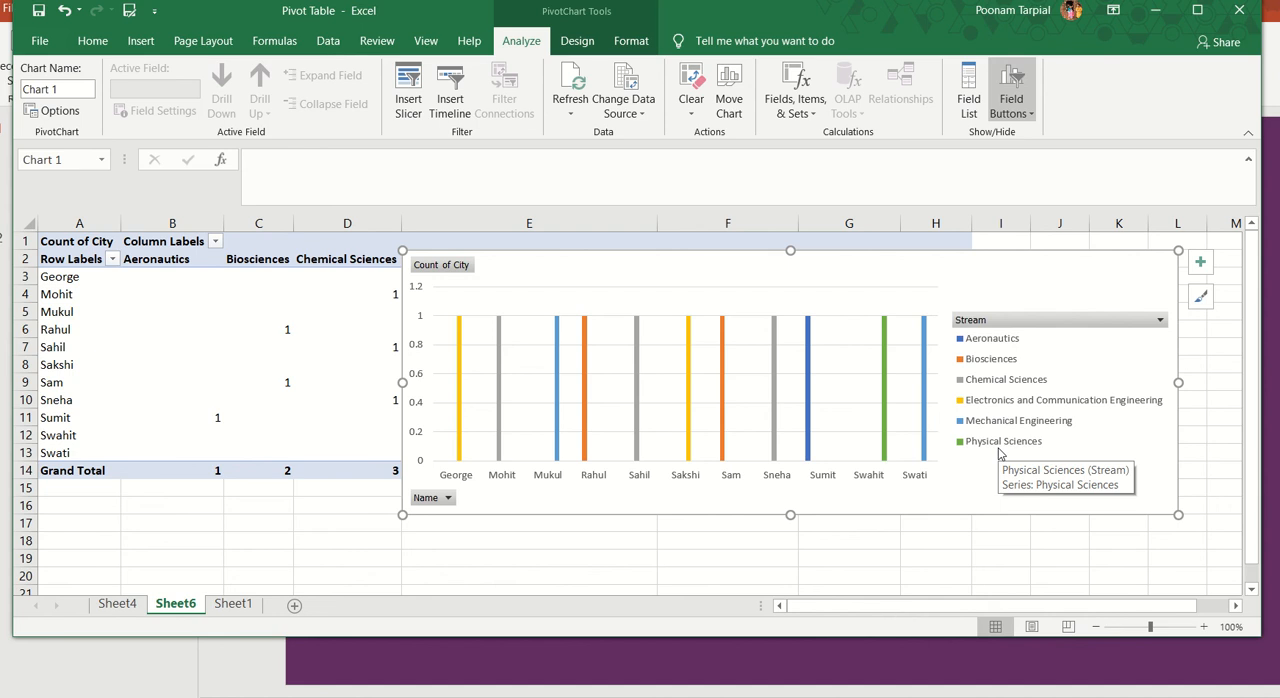
# Step: Narrow the workbook window to fit the chart element options and turn on axis titles for the PivotChart
pyautogui.click(1199, 264)
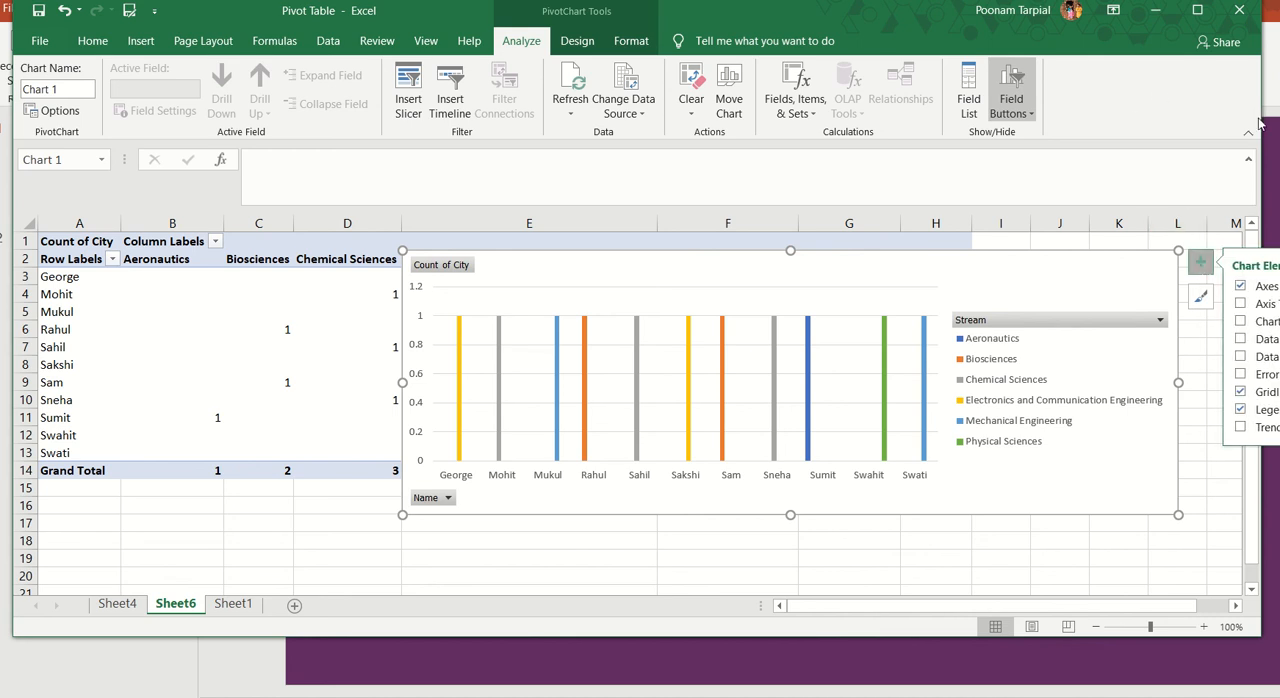
pyautogui.moveTo(1262, 116); pyautogui.dragTo(1168, 116)
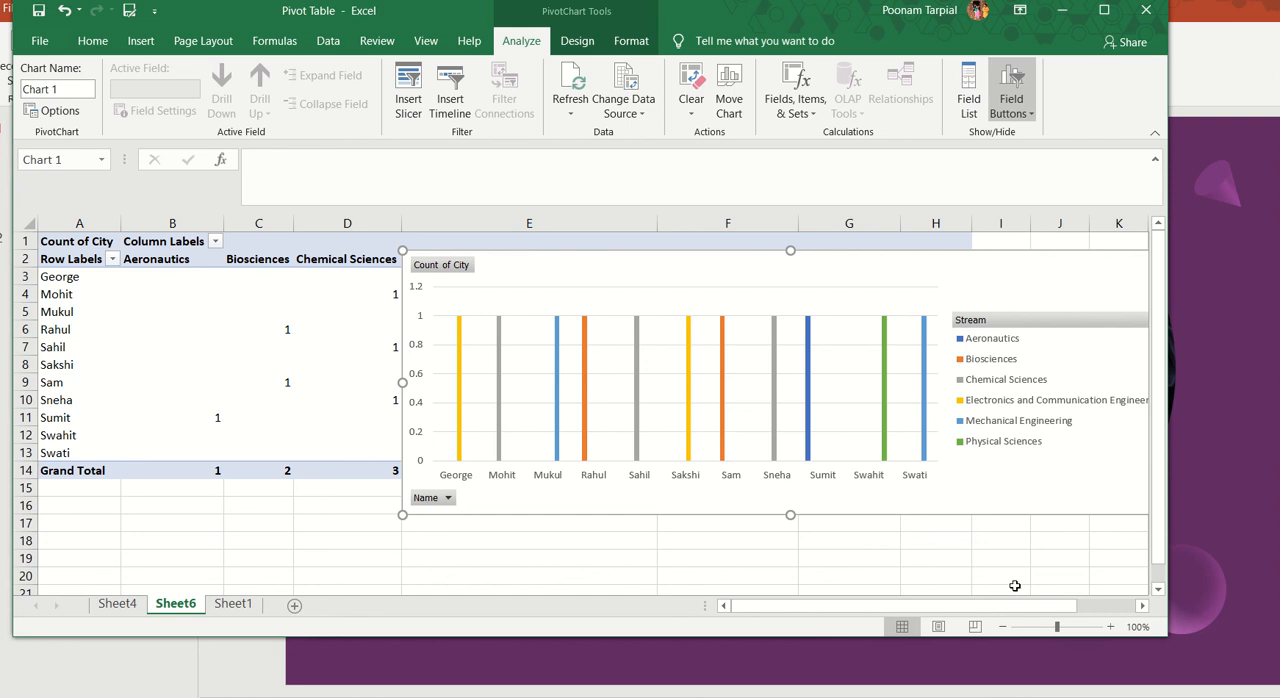
pyautogui.moveTo(1015, 607); pyautogui.dragTo(1075, 607)
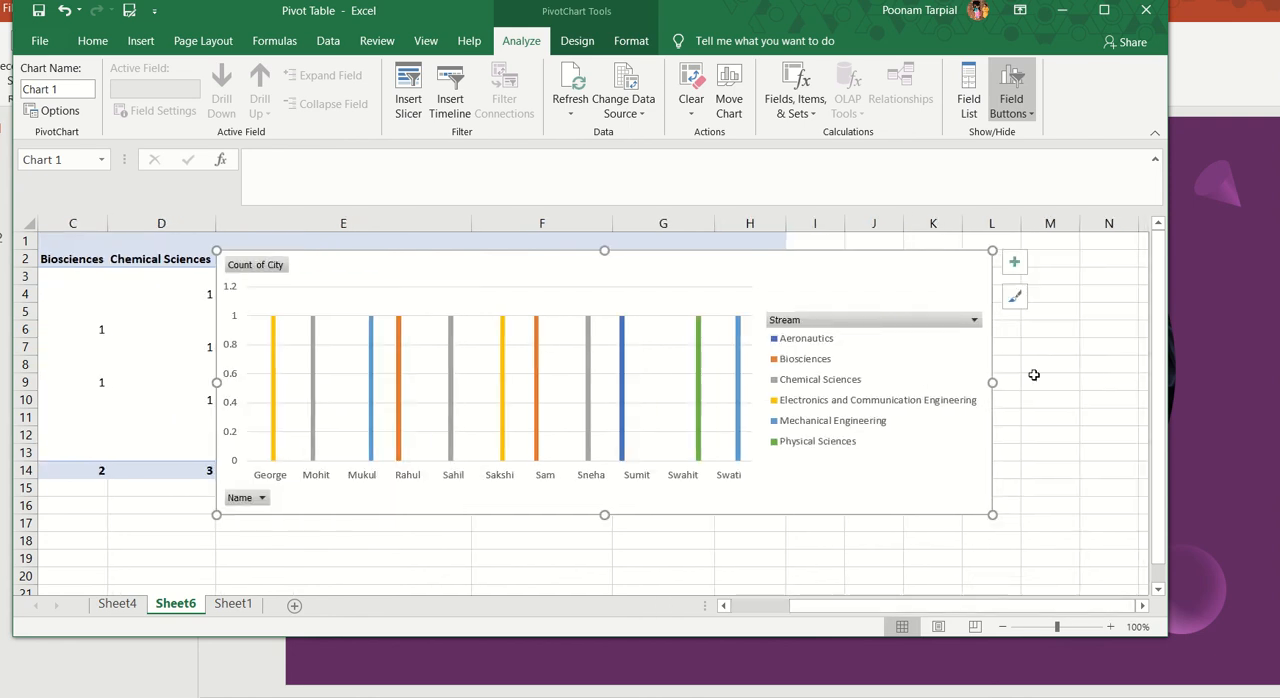
pyautogui.click(1014, 262)
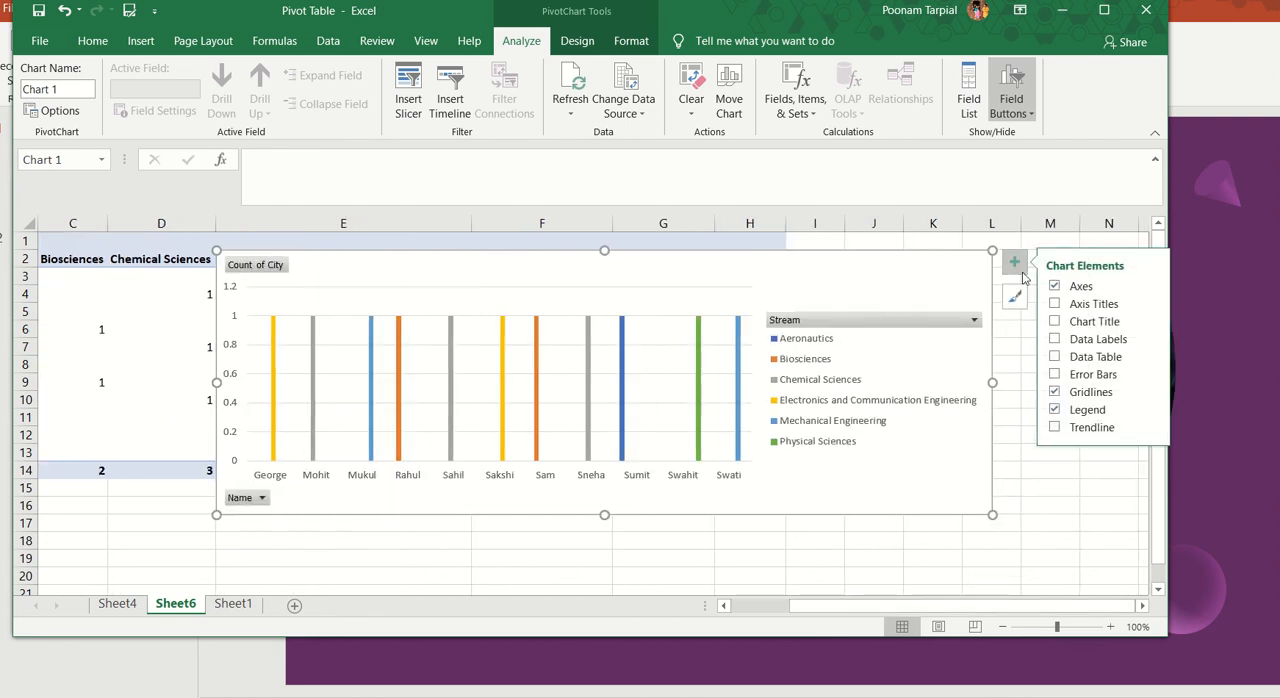
pyautogui.click(1066, 306)
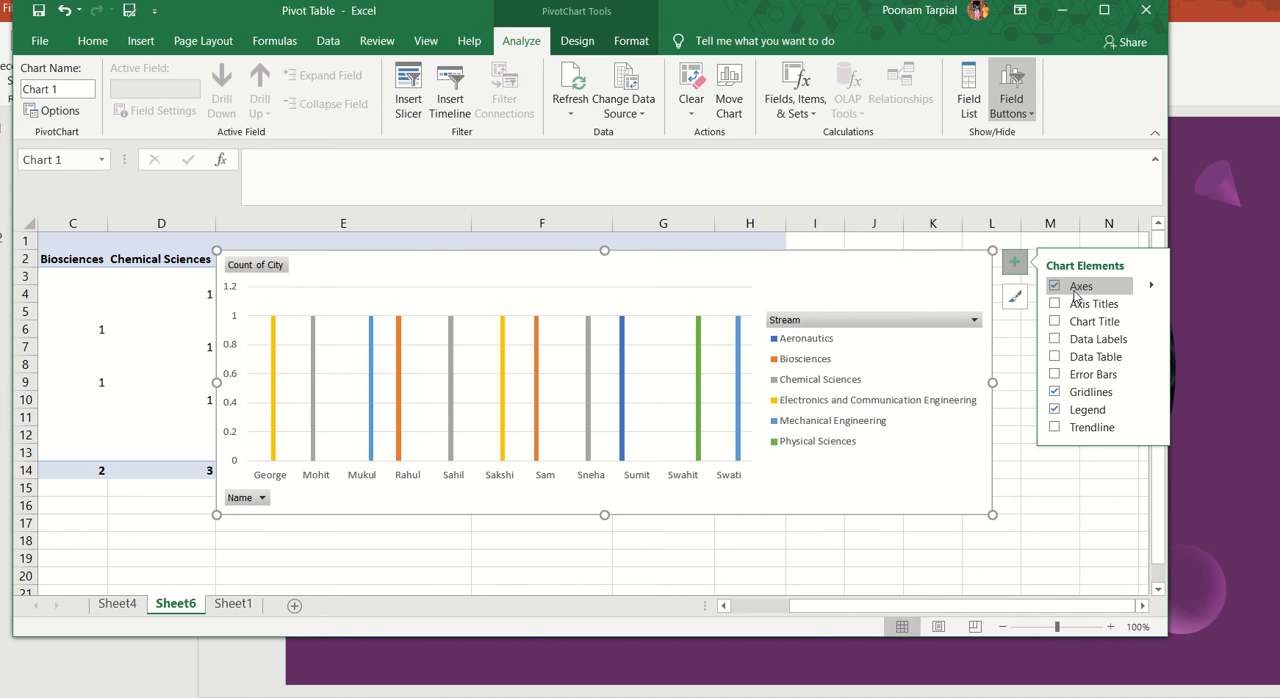
pyautogui.click(1152, 288)
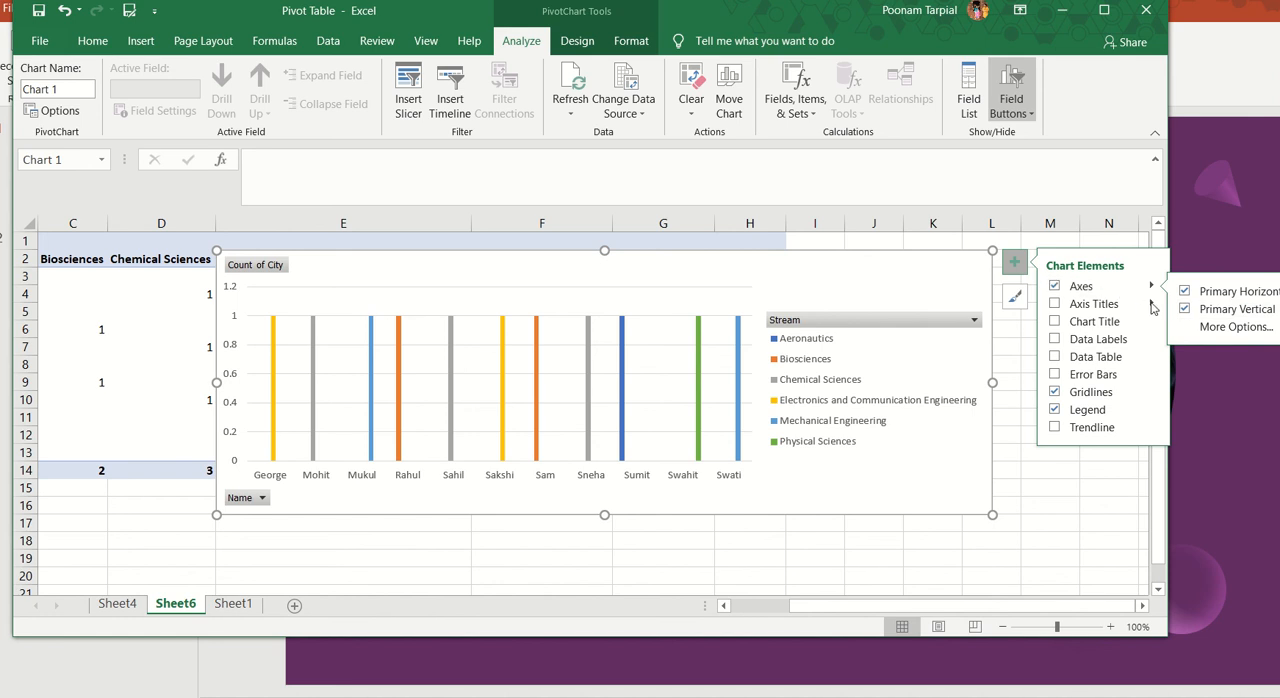
pyautogui.click(1151, 305)
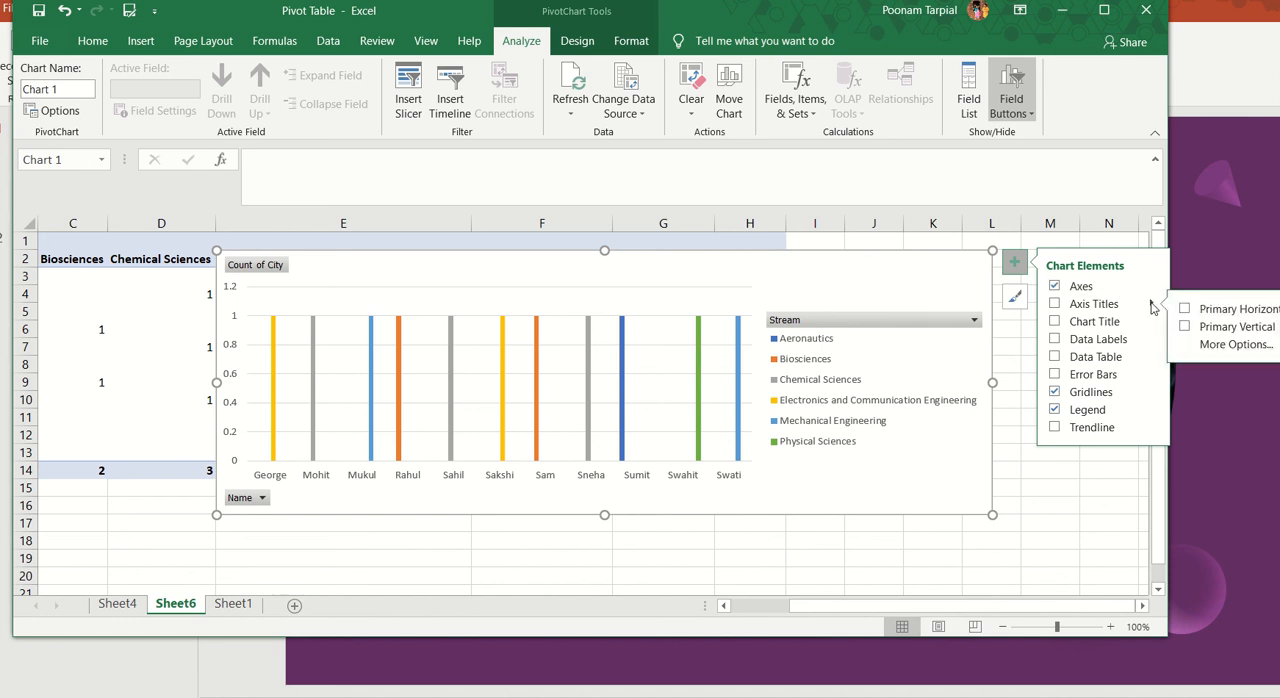
pyautogui.click(1078, 311)
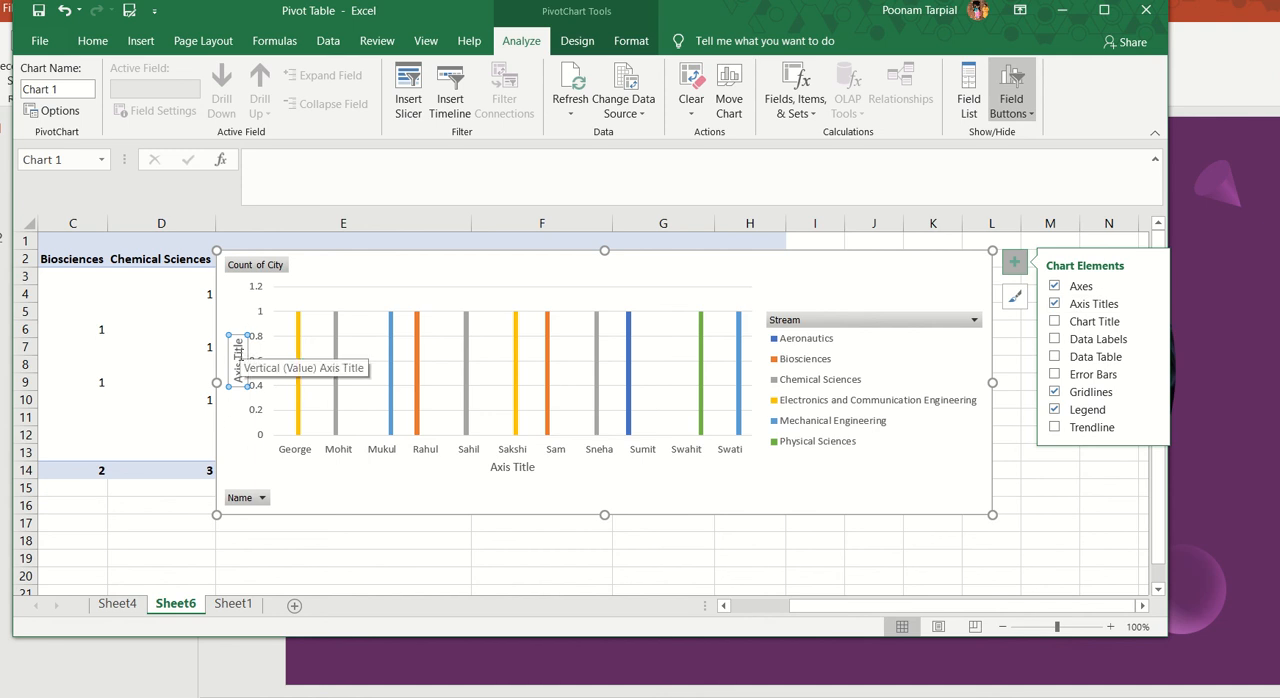
# Step: Replace the placeholder text of the PivotChart's vertical axis title with "Count of City"
pyautogui.click(238, 352)
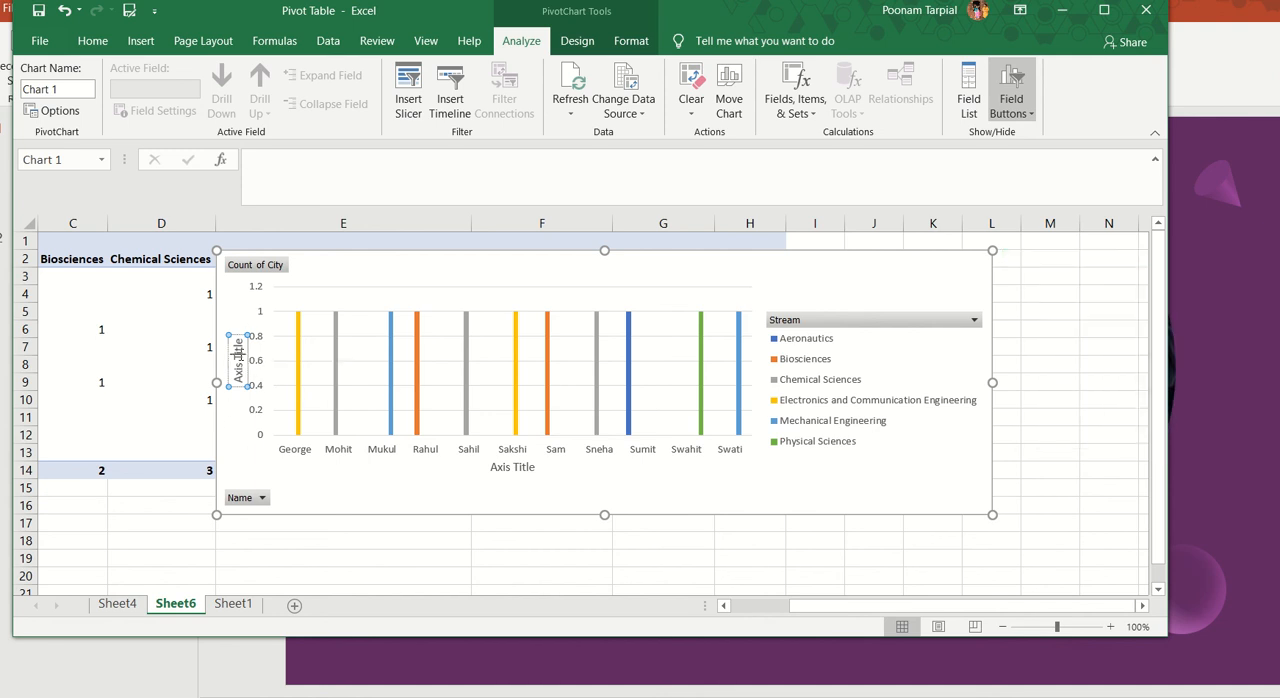
pyautogui.write('Count')
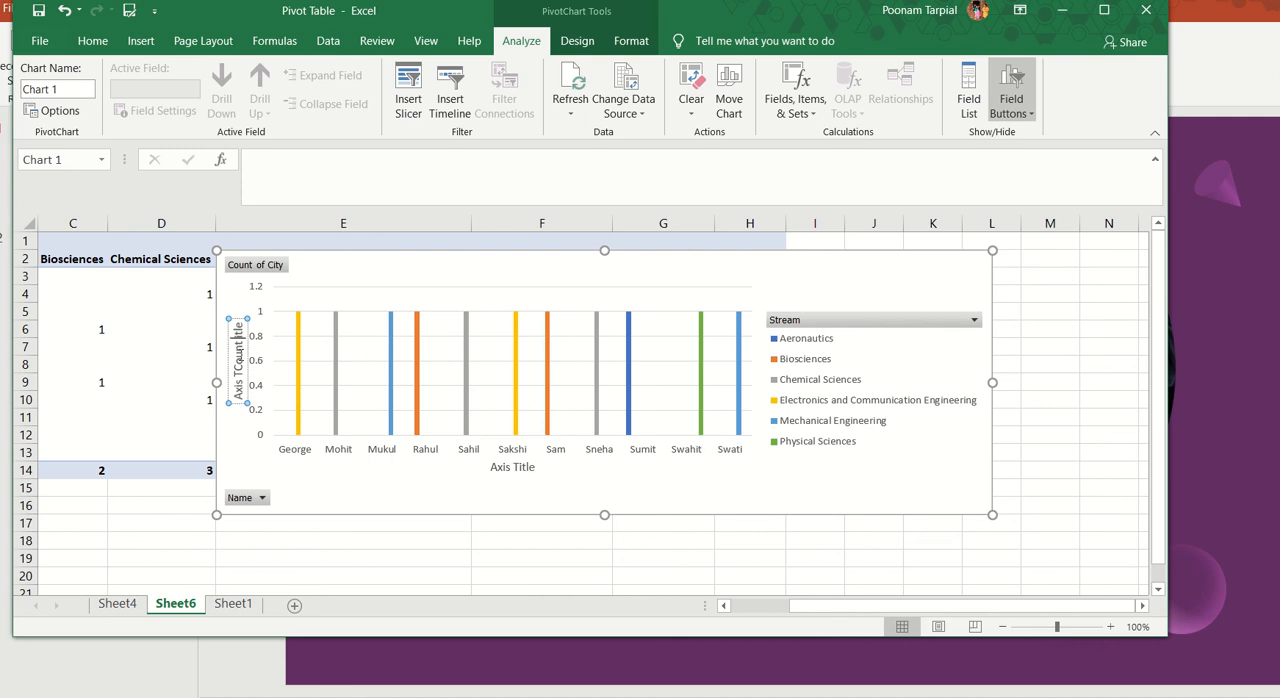
pyautogui.press('BackSpace')
pyautogui.press('BackSpace')
pyautogui.press('BackSpace')
pyautogui.press('BackSpace')
pyautogui.press('BackSpace')
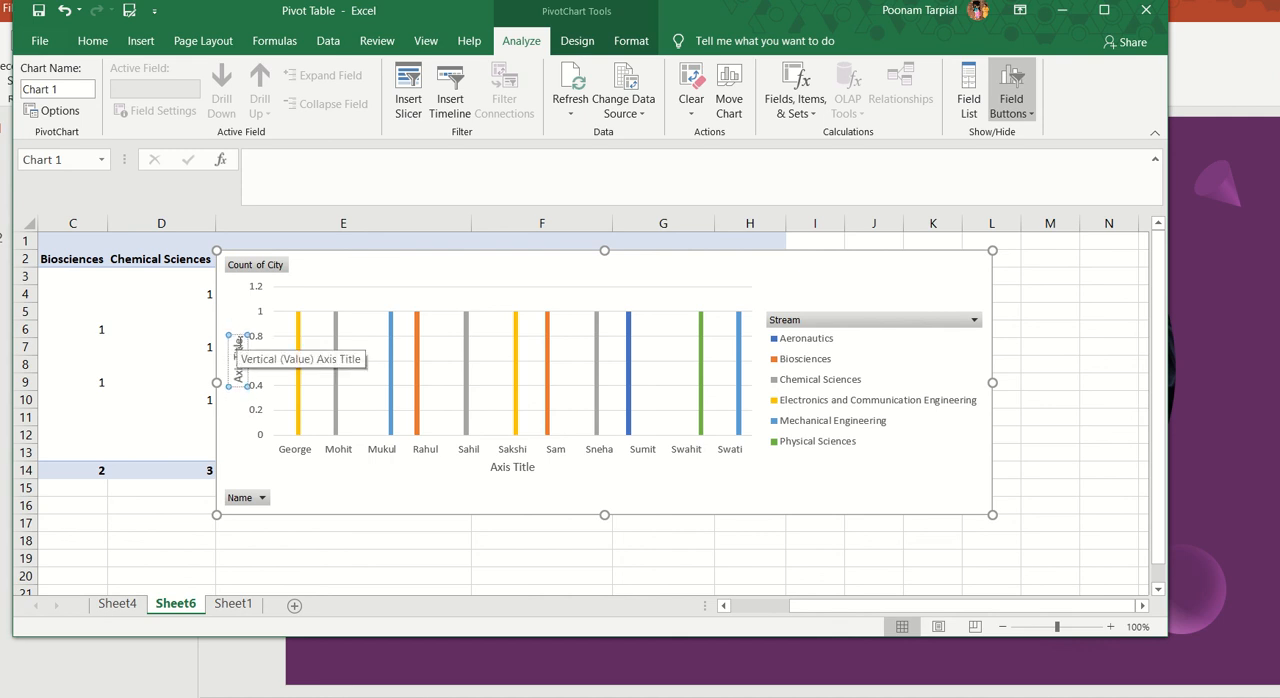
pyautogui.press('BackSpace')
pyautogui.press('BackSpace')
pyautogui.press('BackSpace')
pyautogui.press('BackSpace')
pyautogui.press('BackSpace')
pyautogui.press('BackSpace')
pyautogui.press('BackSpace')
pyautogui.press('BackSpace')
pyautogui.press('BackSpace')
pyautogui.press('BackSpace')
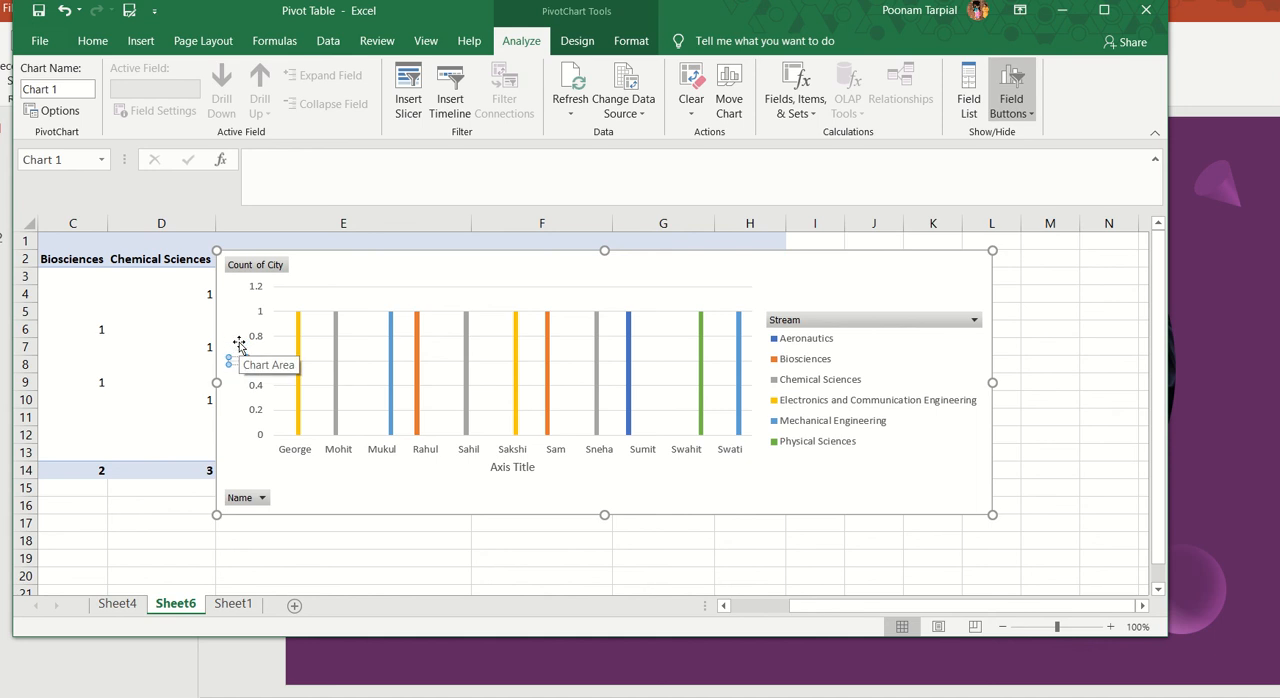
pyautogui.write('Cou')
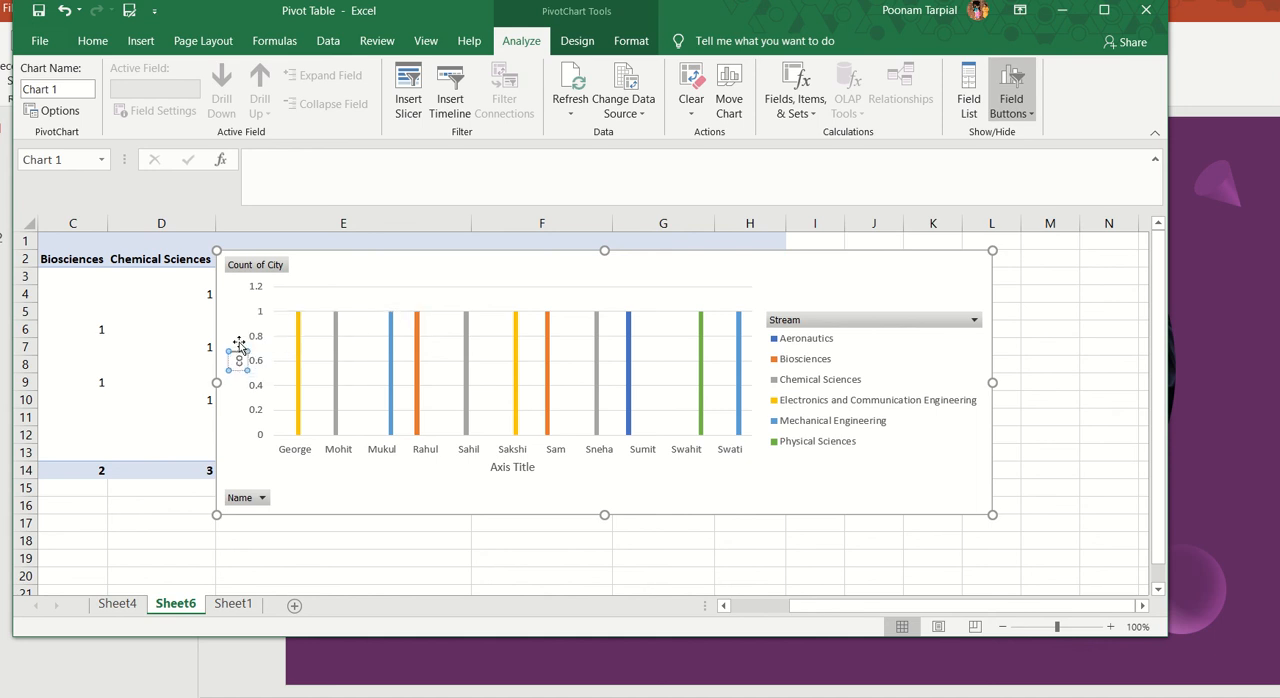
pyautogui.press('BackSpace')
pyautogui.press('BackSpace')
pyautogui.write('Cou')
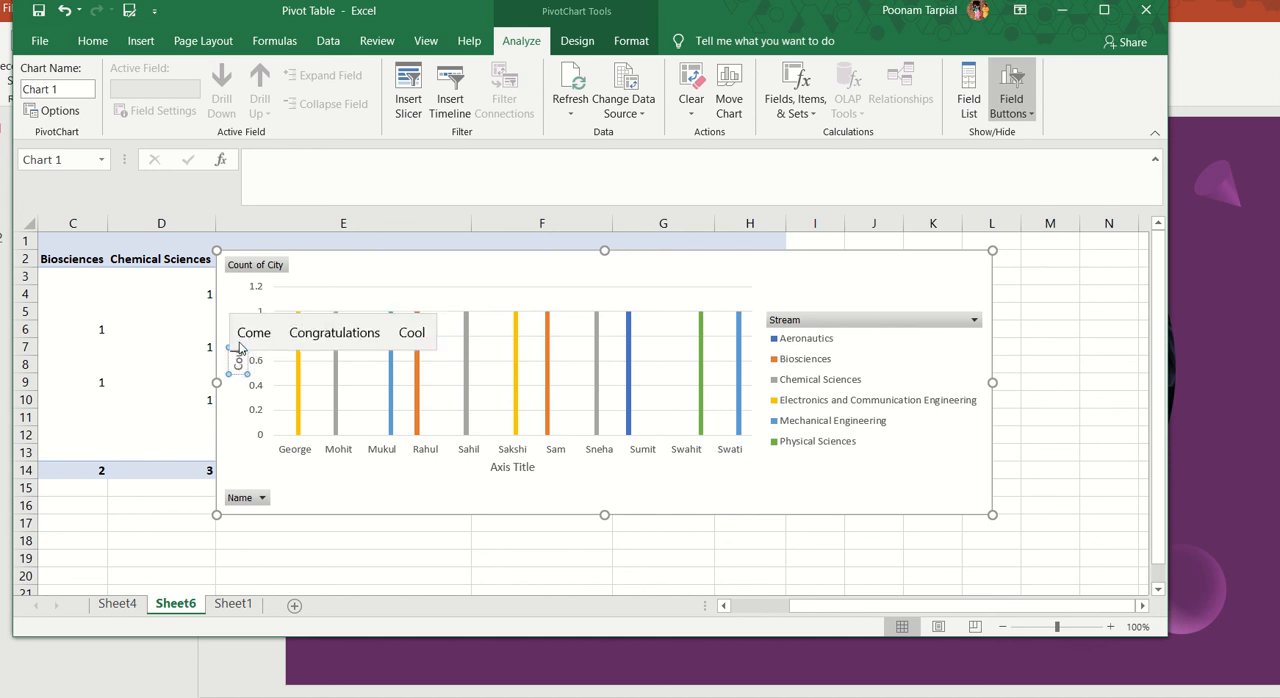
pyautogui.write('nt of C')
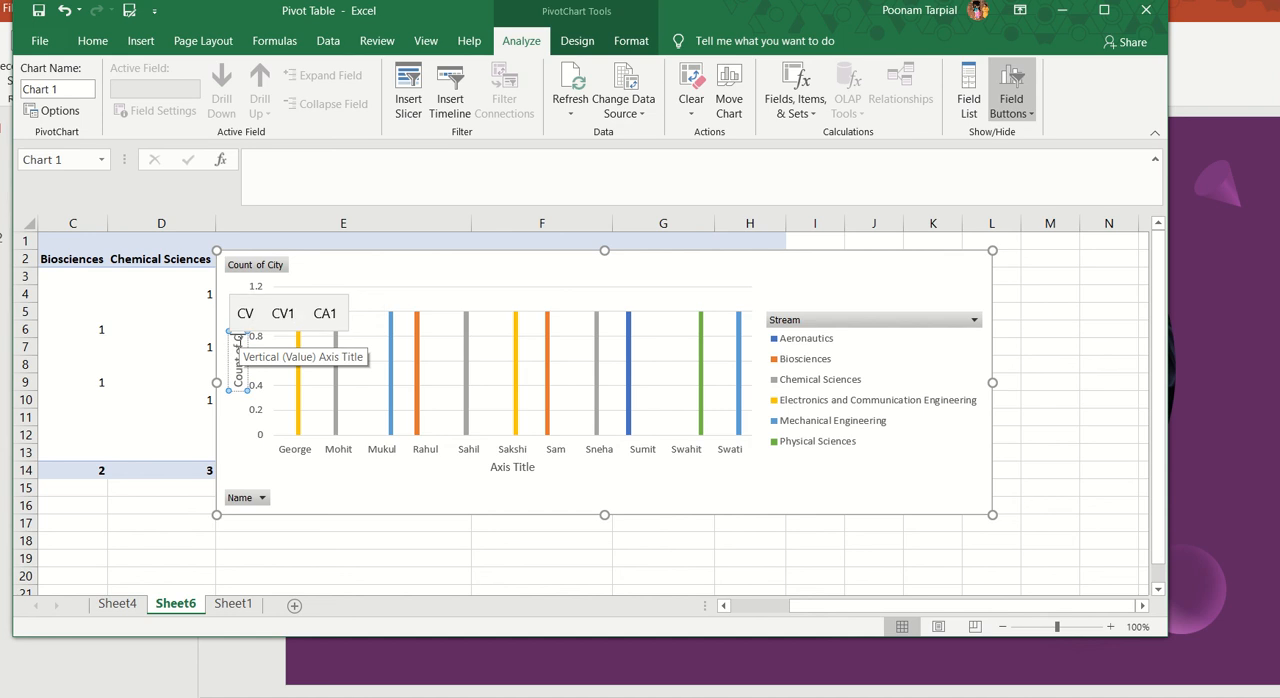
pyautogui.write('ity')
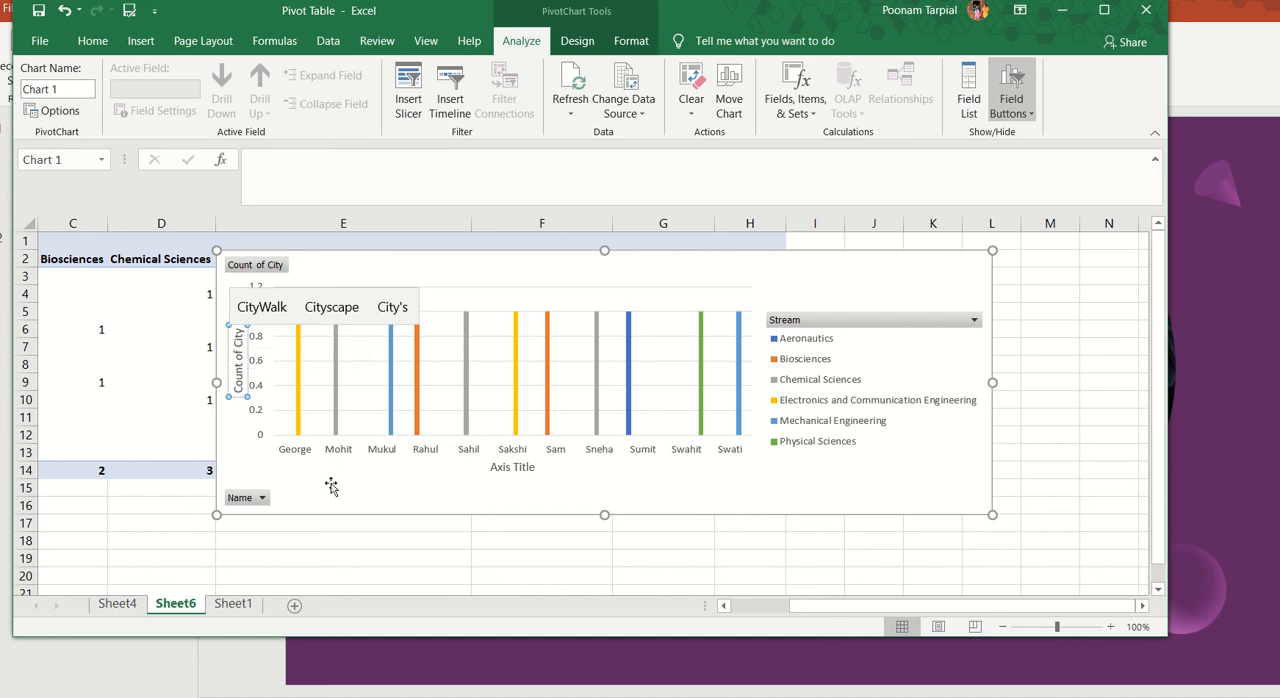
pyautogui.click(331, 486)
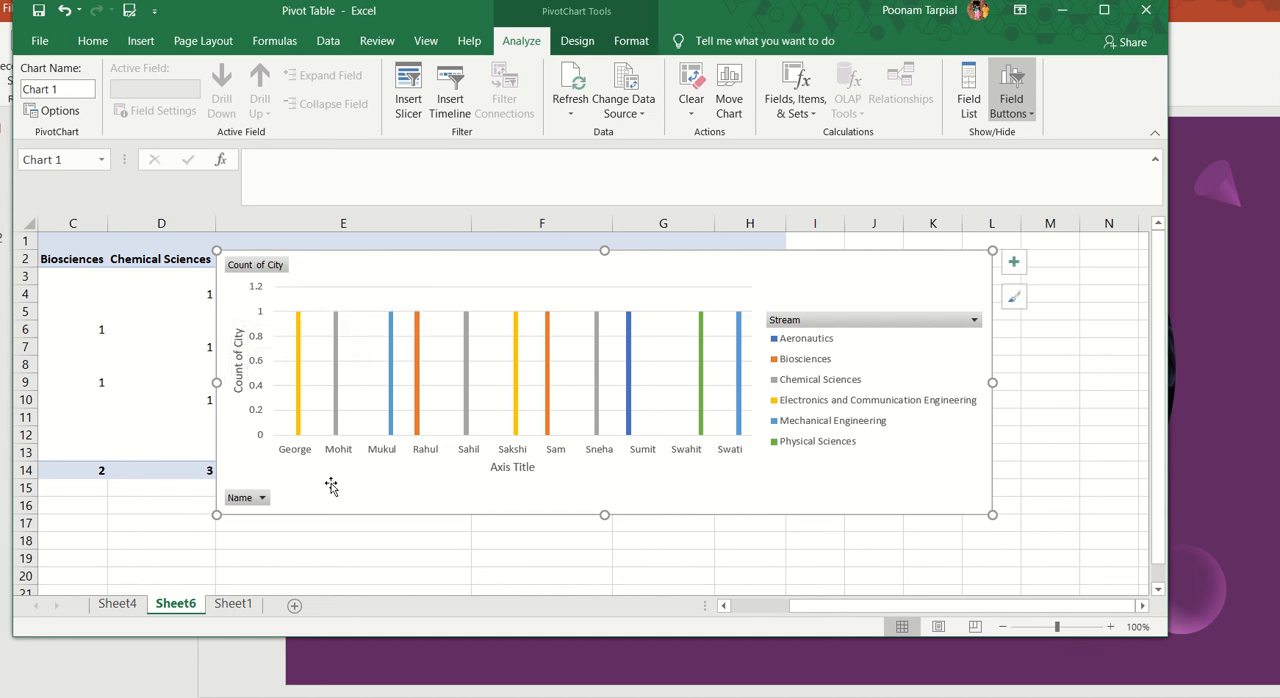
# Step: Add a chart title to the PivotChart and set its text to "Data of Workshop-2020"
pyautogui.click(1015, 264)
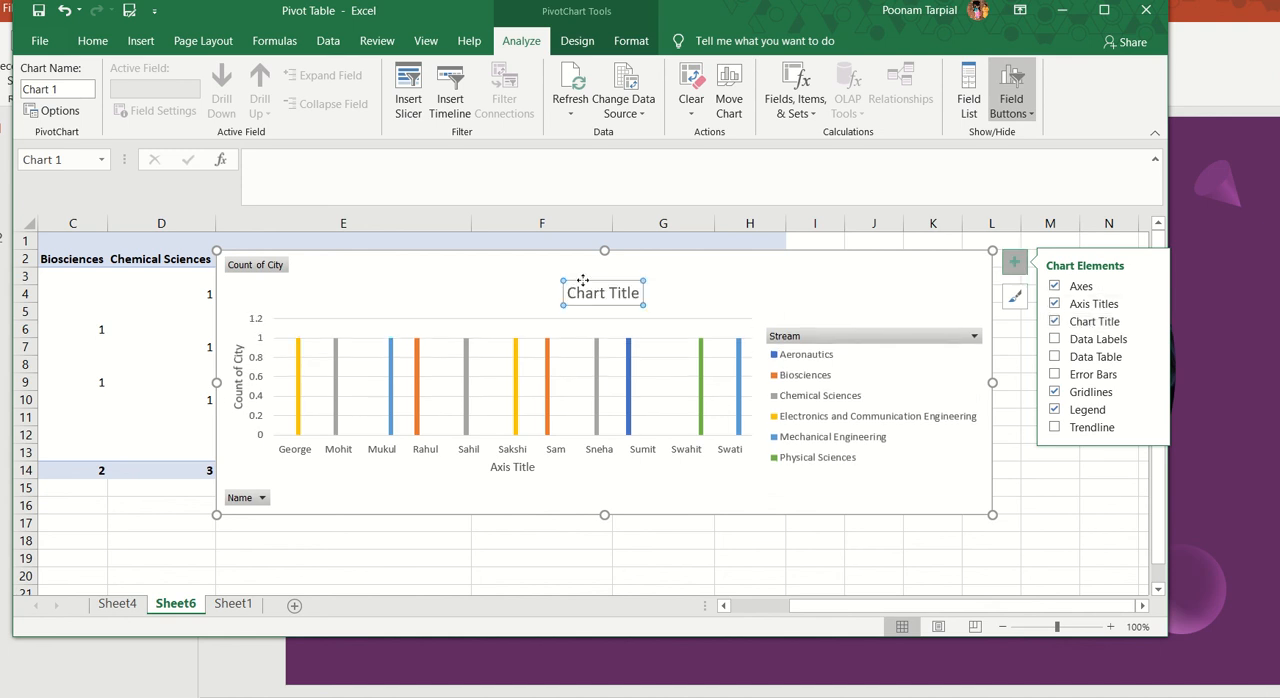
pyautogui.click(609, 291)
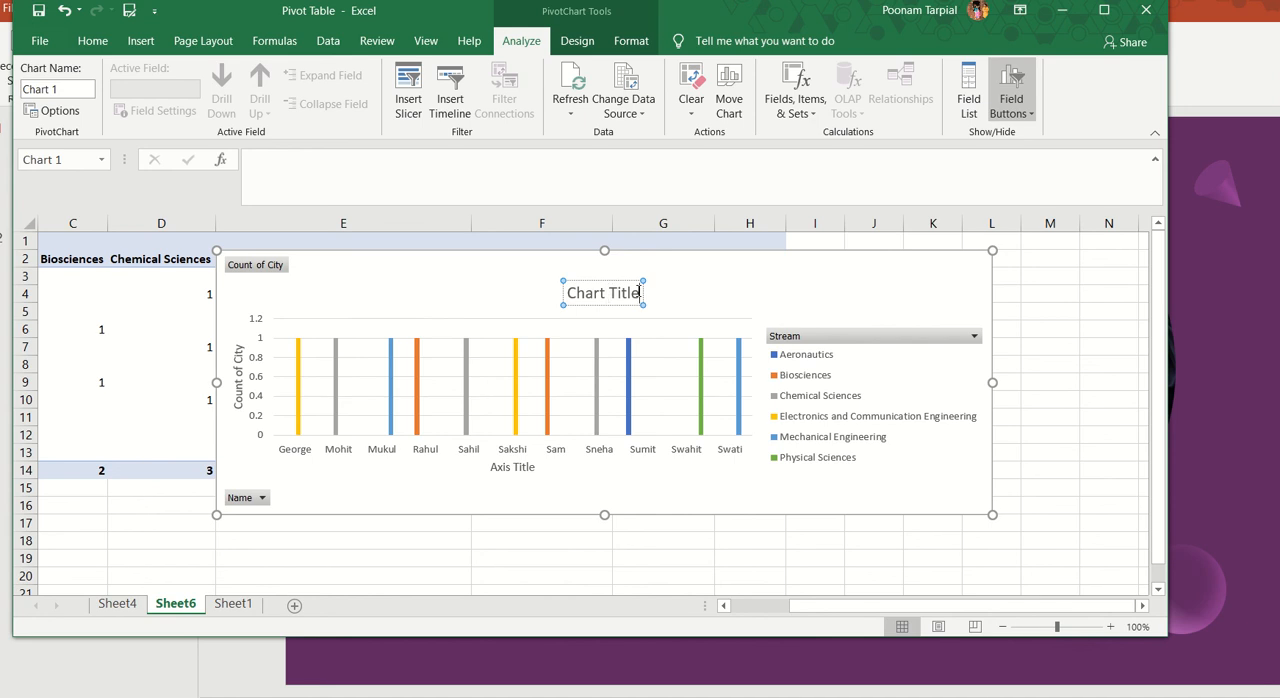
pyautogui.press('BackSpace')
pyautogui.press('BackSpace')
pyautogui.press('BackSpace')
pyautogui.press('BackSpace')
pyautogui.press('BackSpace')
pyautogui.press('BackSpace')
pyautogui.press('BackSpace')
pyautogui.press('BackSpace')
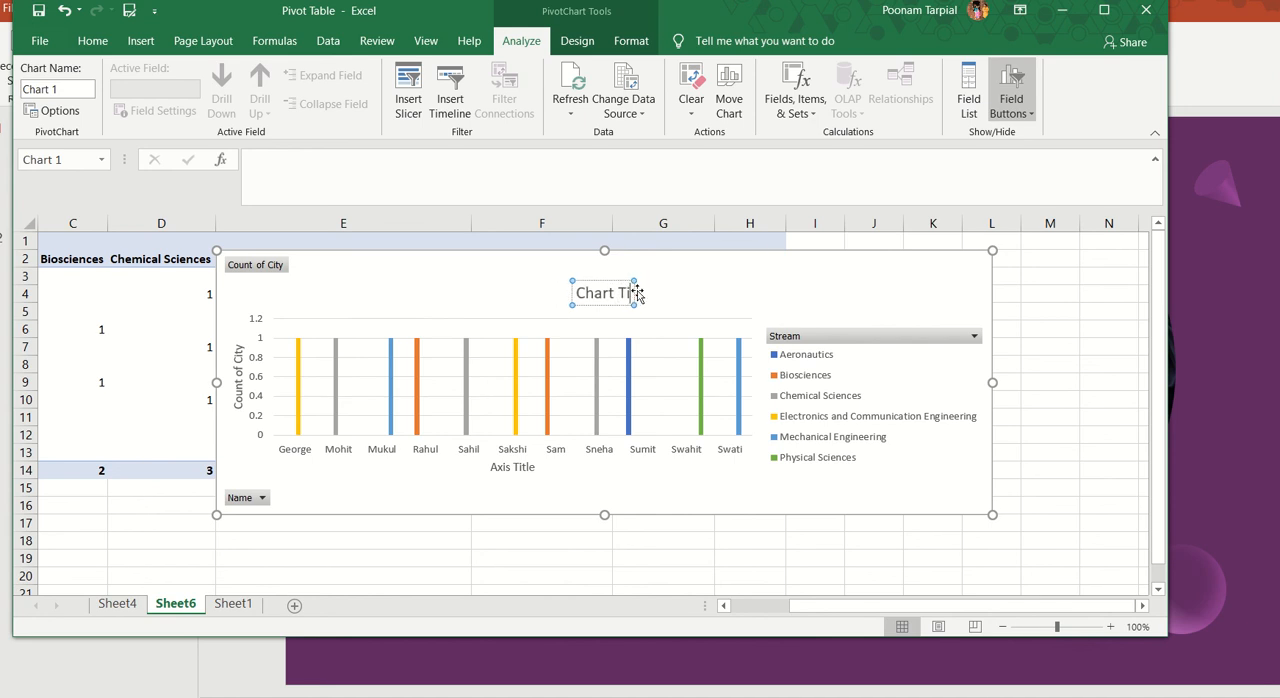
pyautogui.press('BackSpace')
pyautogui.press('BackSpace')
pyautogui.press('BackSpace')
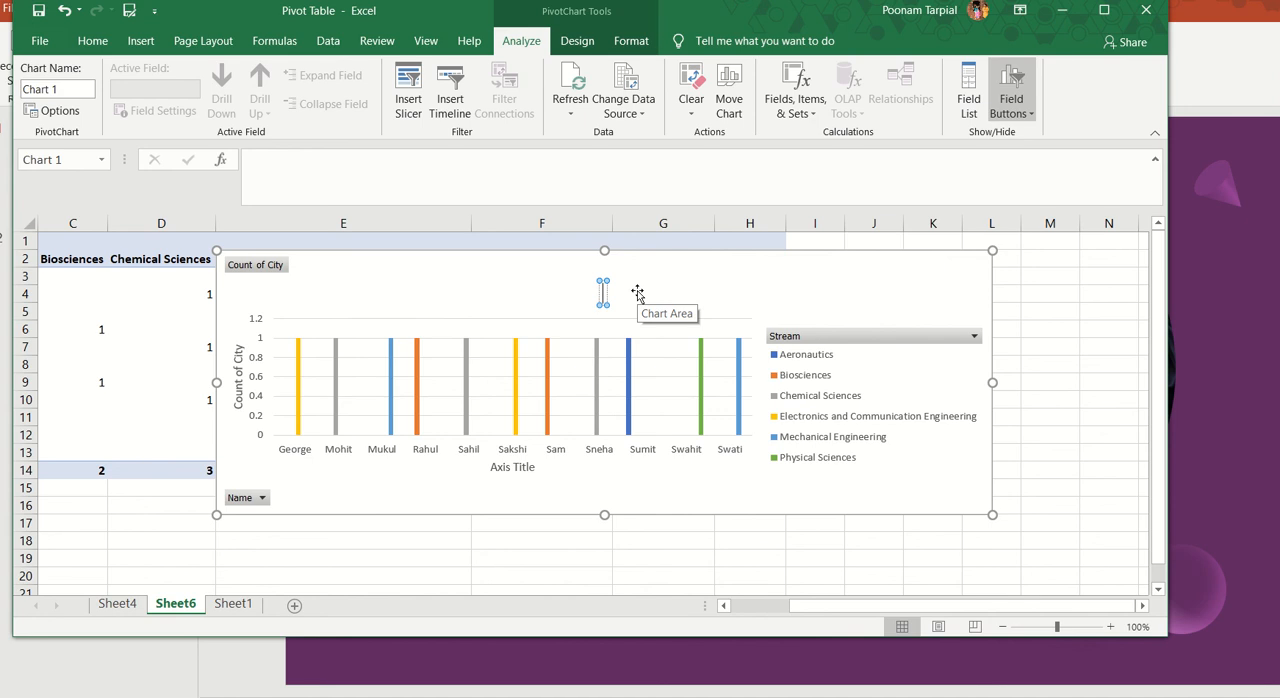
pyautogui.write('Data')
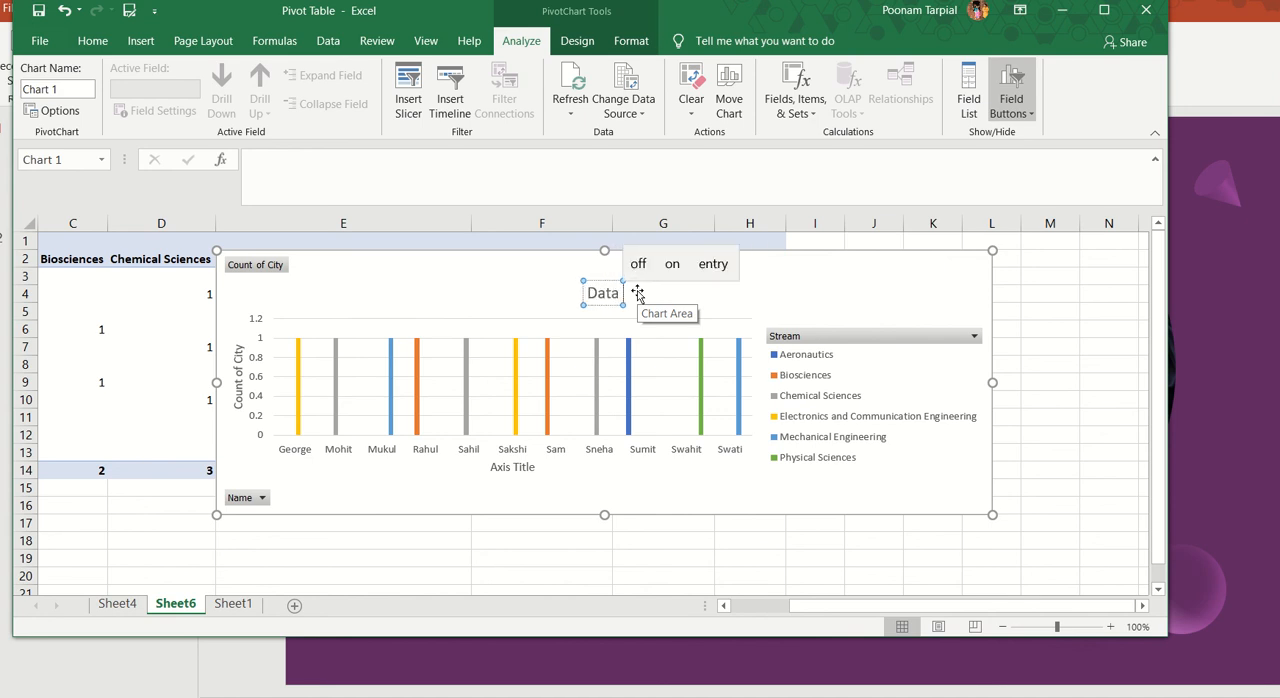
pyautogui.write(' of')
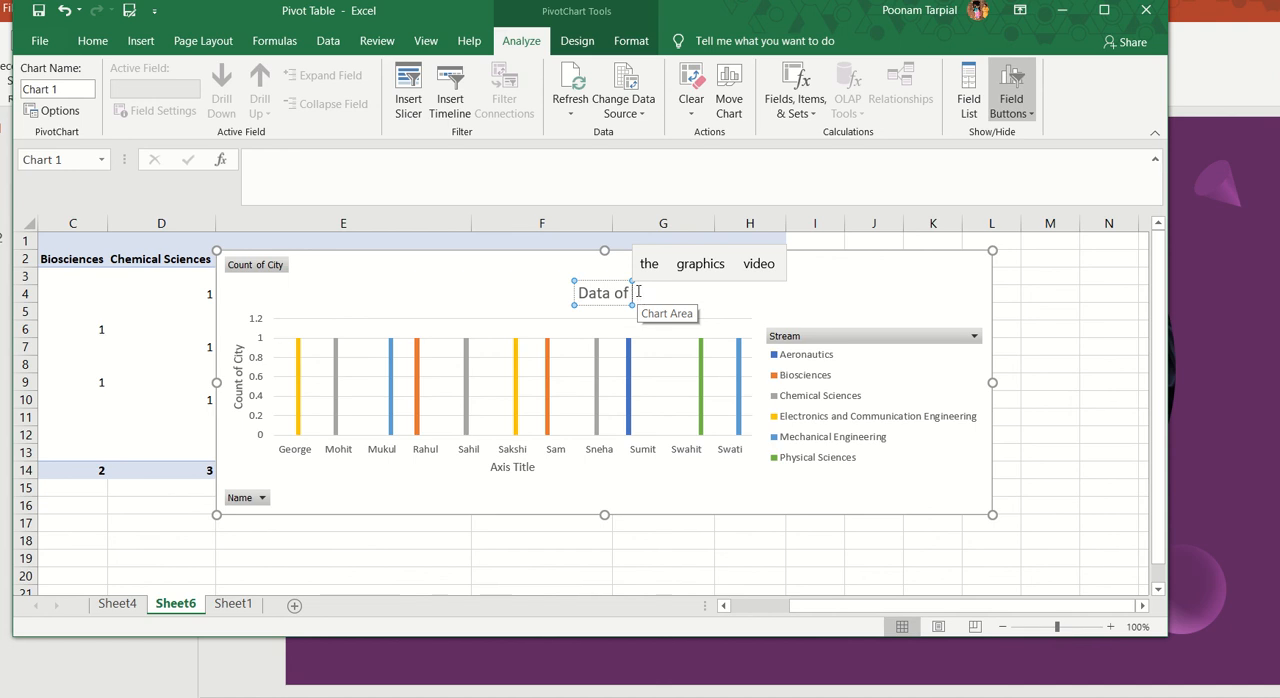
pyautogui.write(' Worksh')
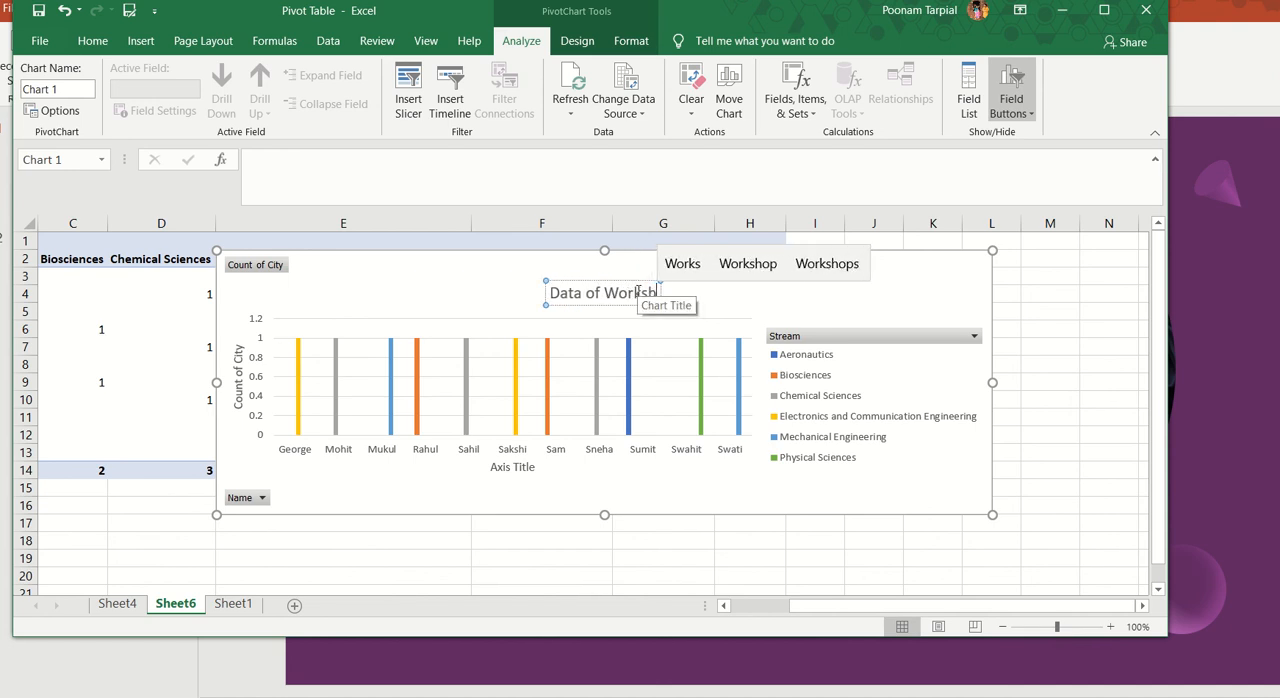
pyautogui.write('op-')
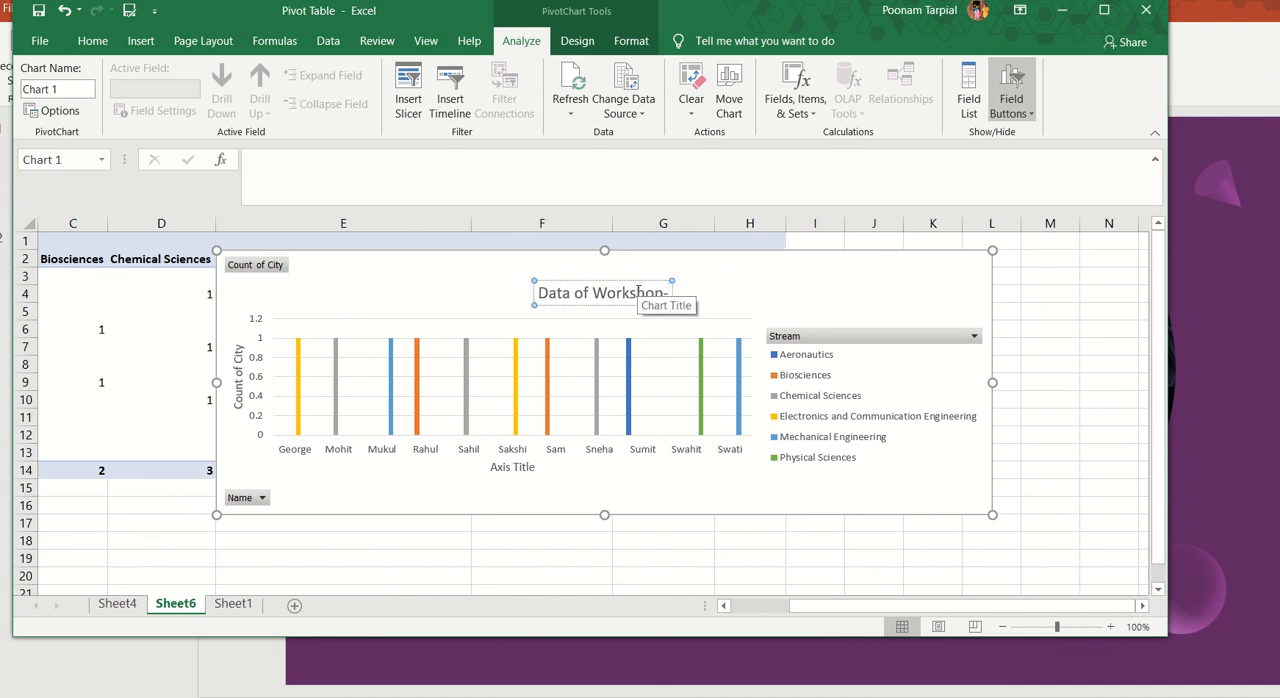
pyautogui.write('2020')
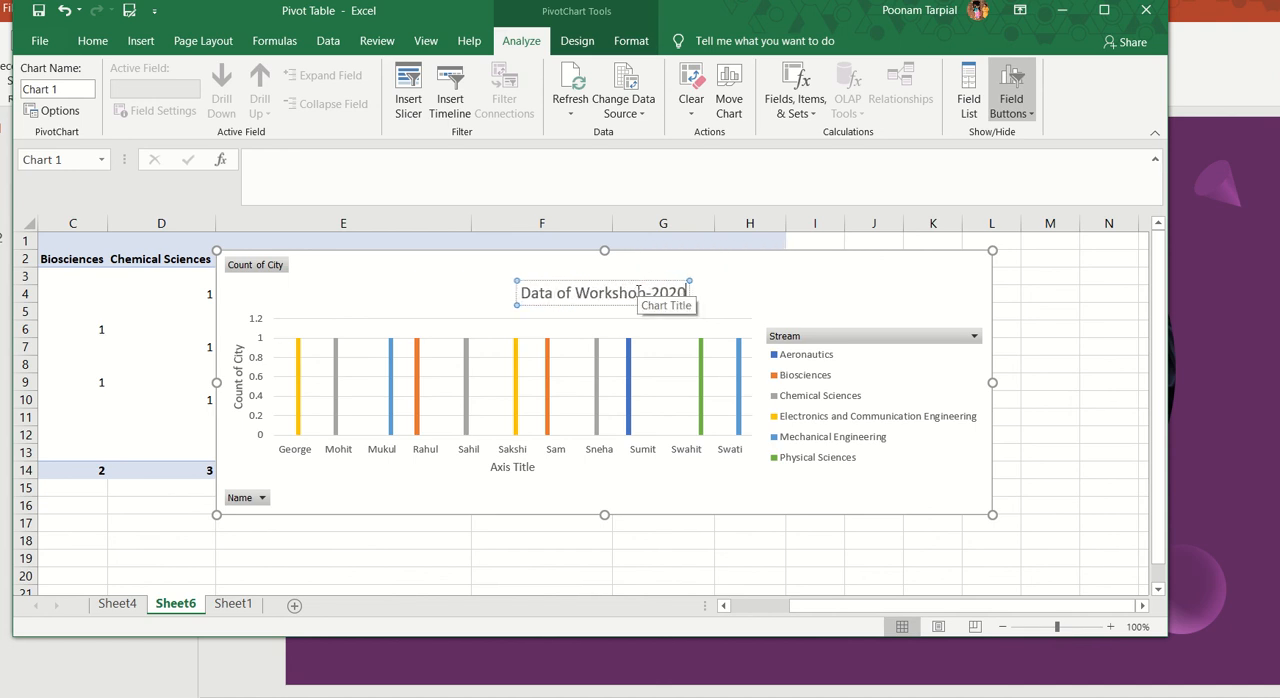
pyautogui.click(749, 292)
pyautogui.click(656, 298)
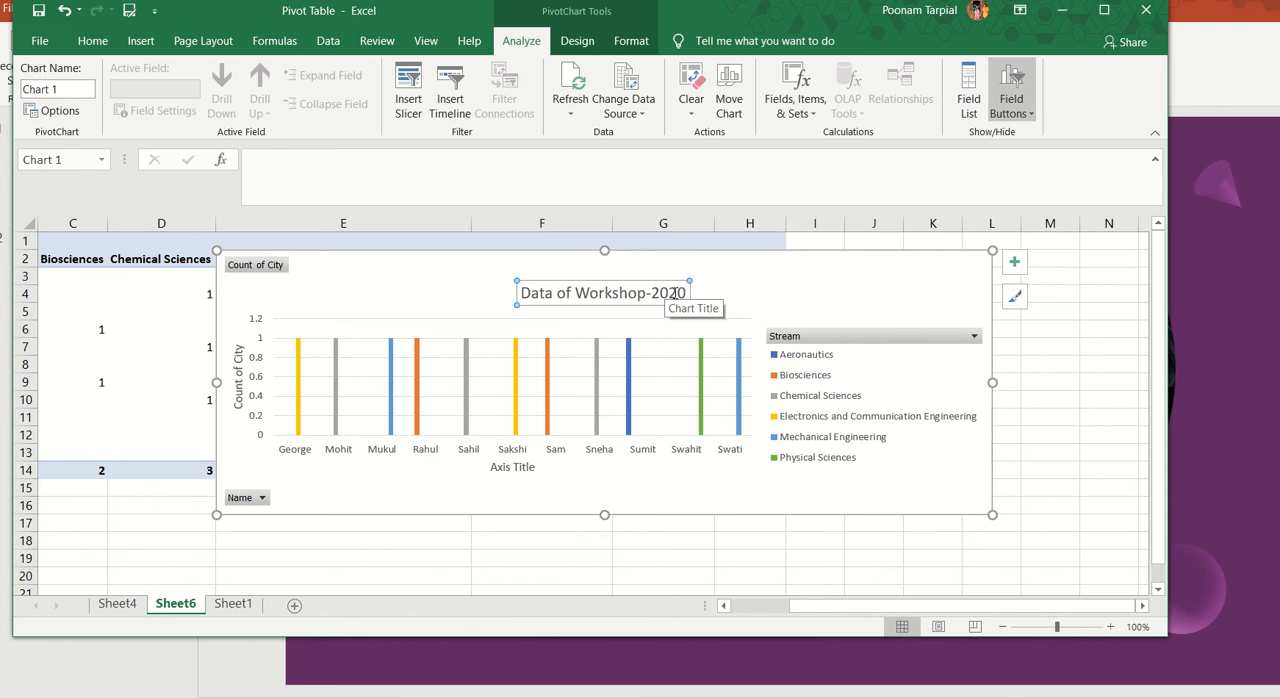
# Step: Try the PivotChart with a data table and without gridlines, restoring each setting
pyautogui.click(1015, 263)
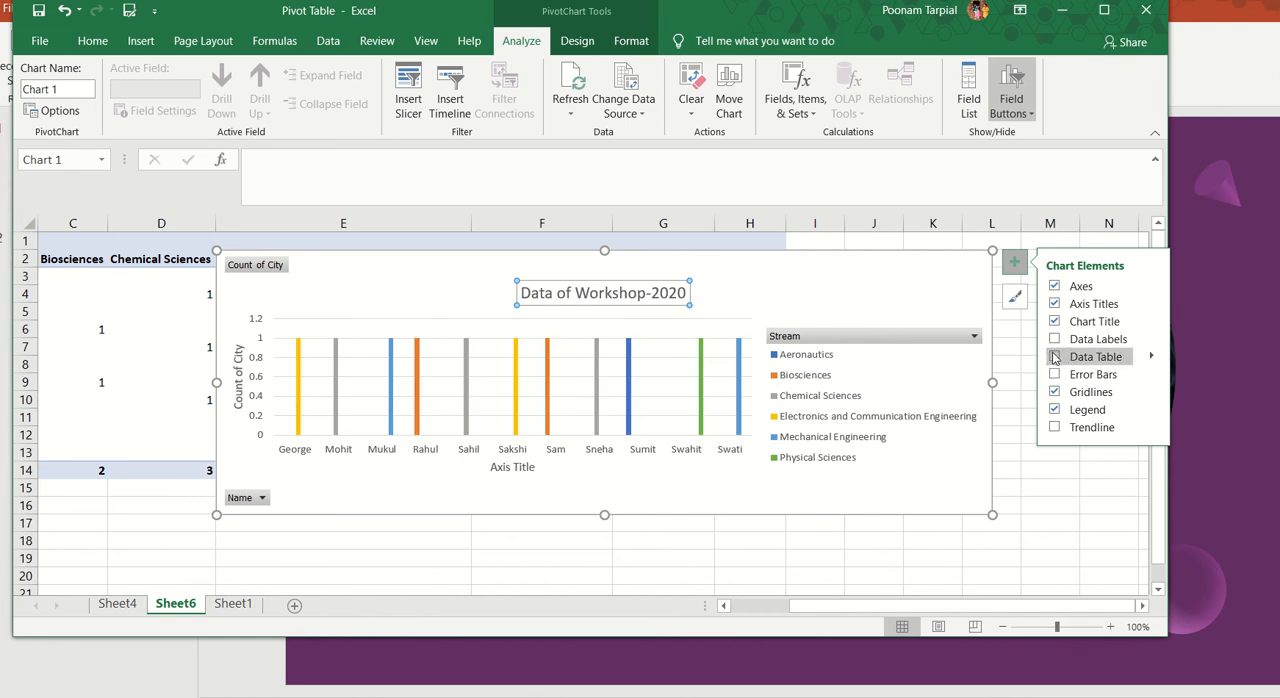
pyautogui.click(1054, 357)
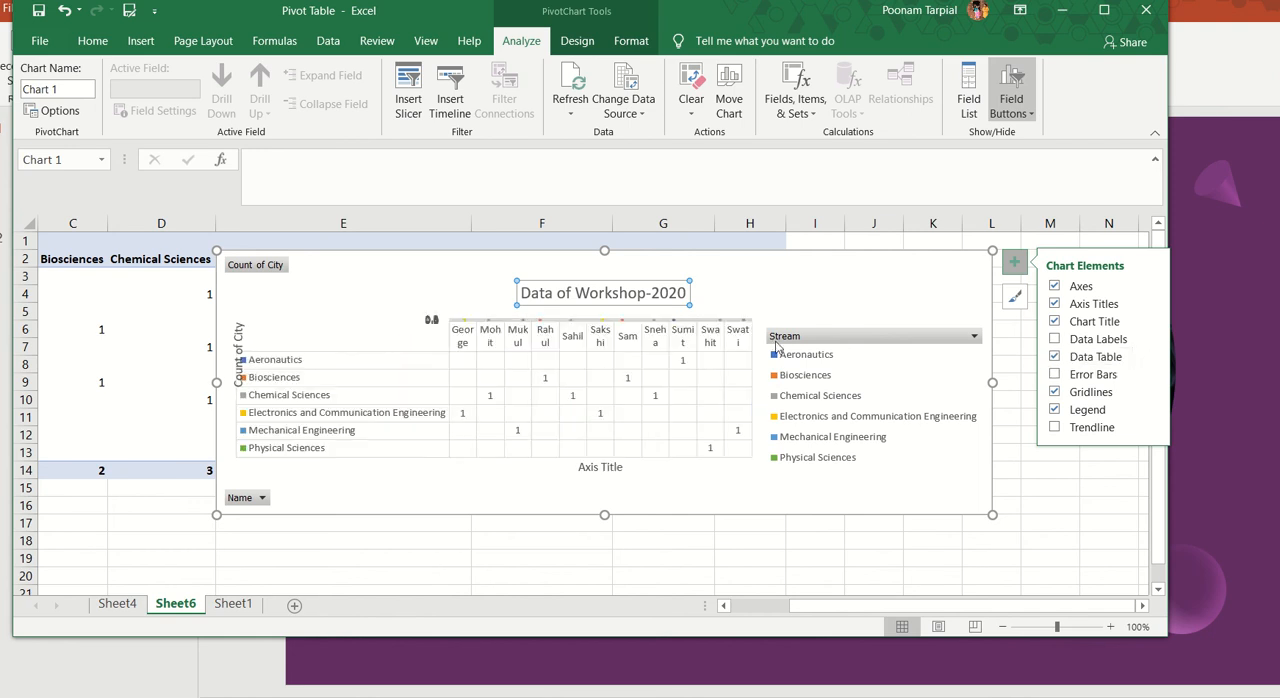
pyautogui.click(1054, 357)
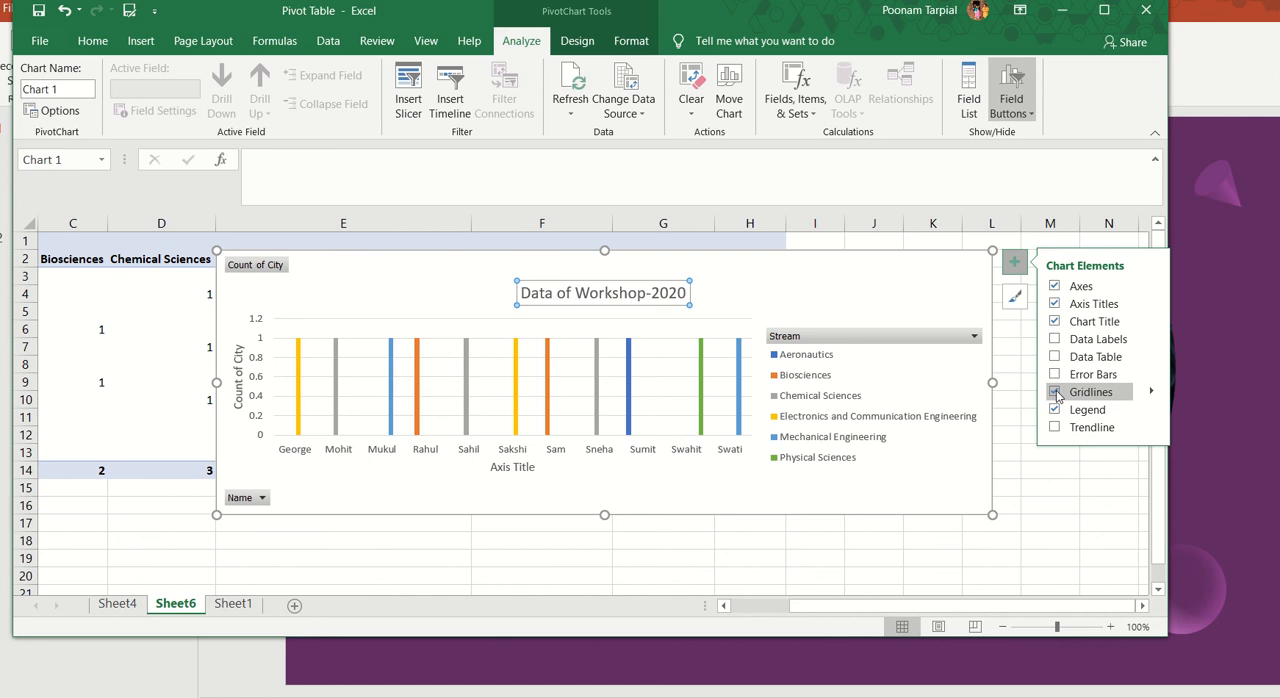
pyautogui.click(1056, 394)
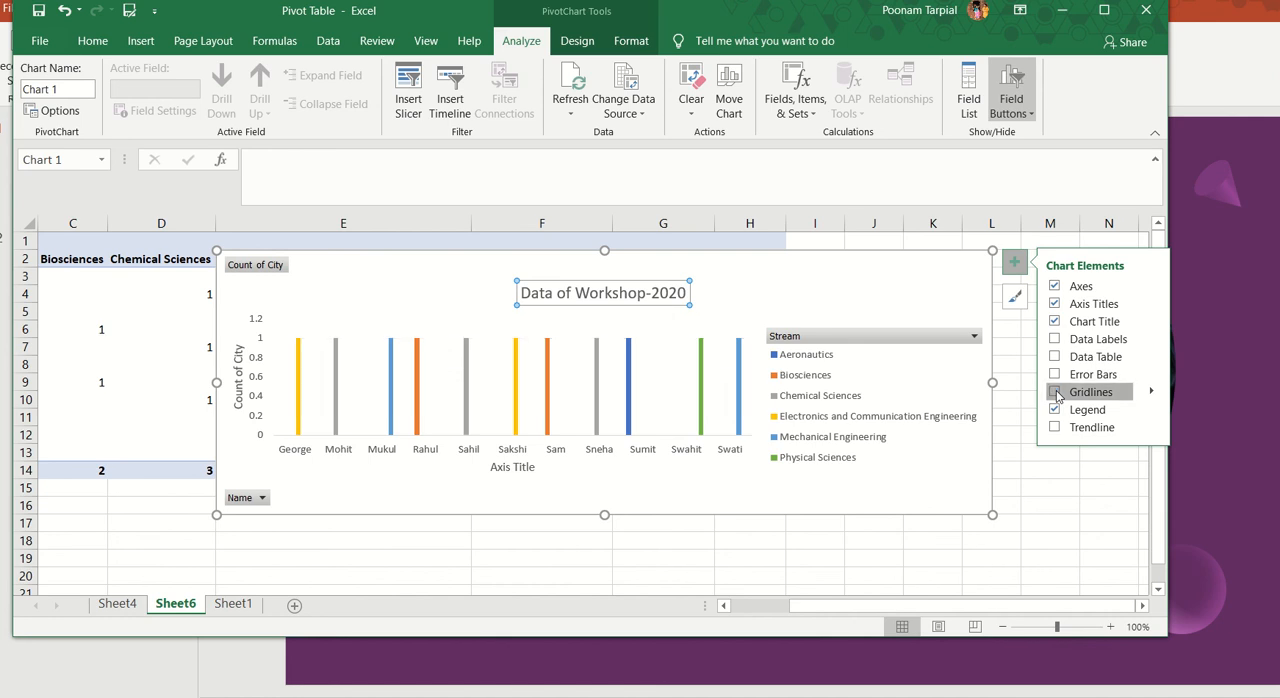
pyautogui.click(1056, 394)
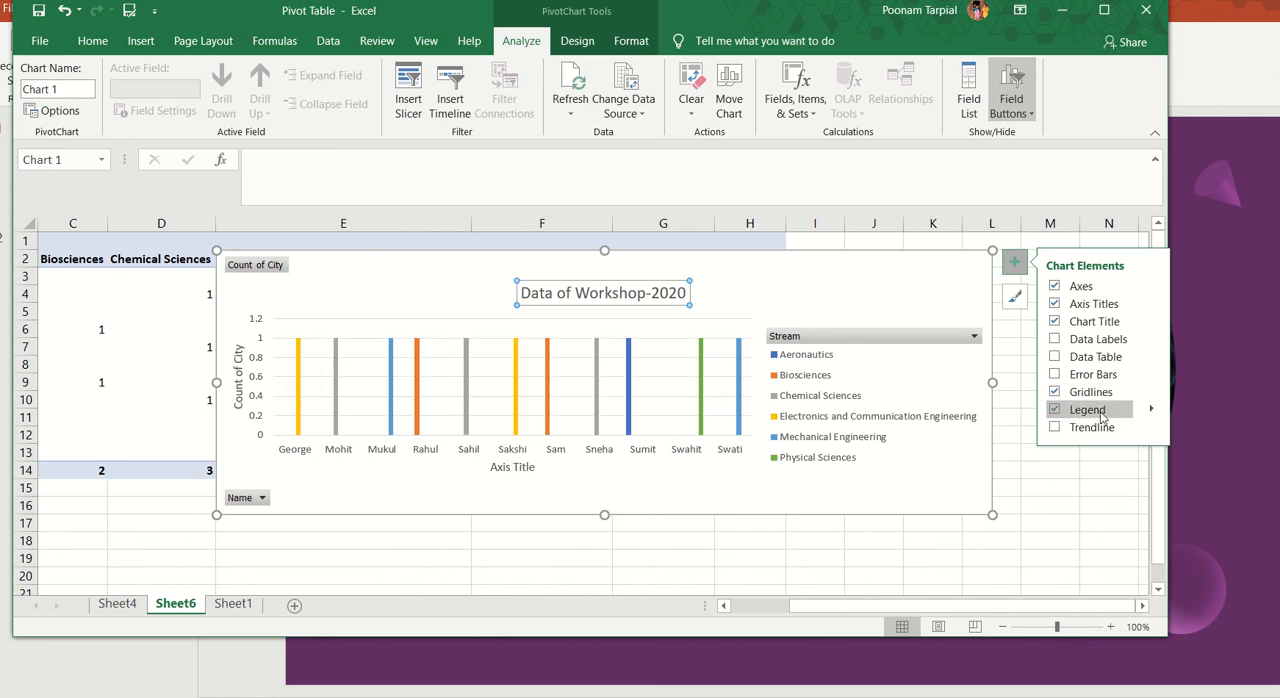
# Step: Check the legend position options and add a trendline based on the Biosciences series to the PivotChart
pyautogui.click(1151, 410)
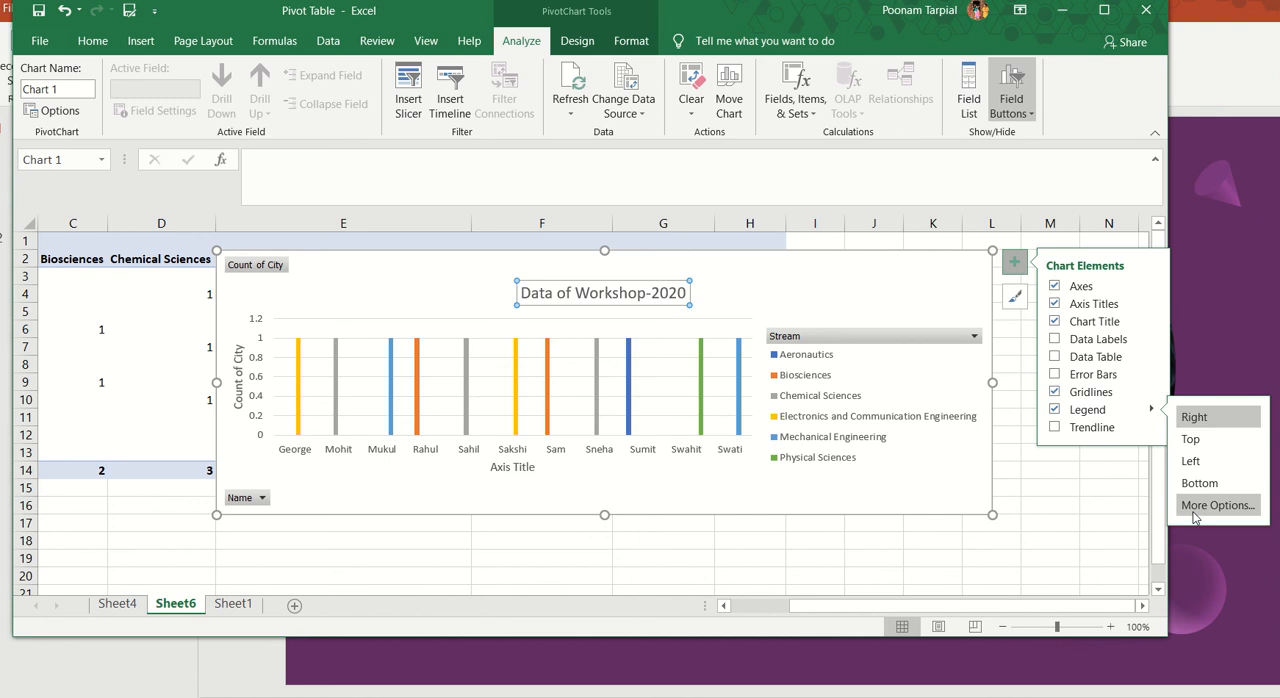
pyautogui.click(1098, 430)
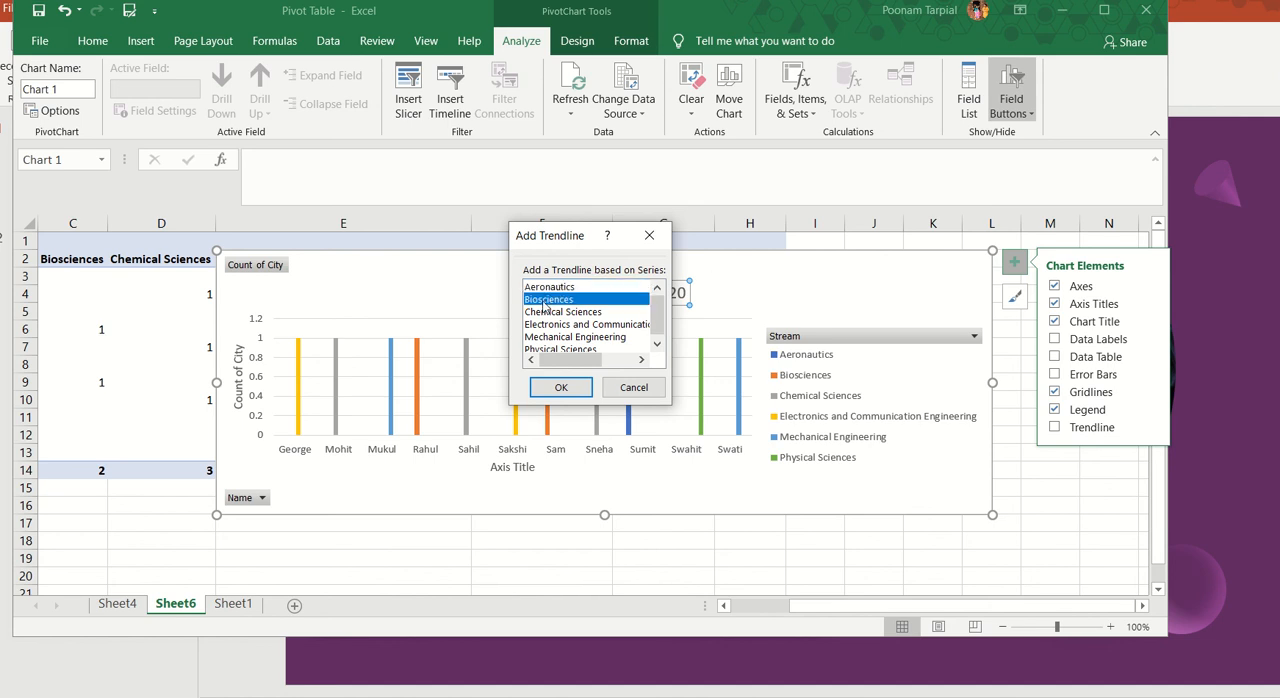
pyautogui.click(560, 387)
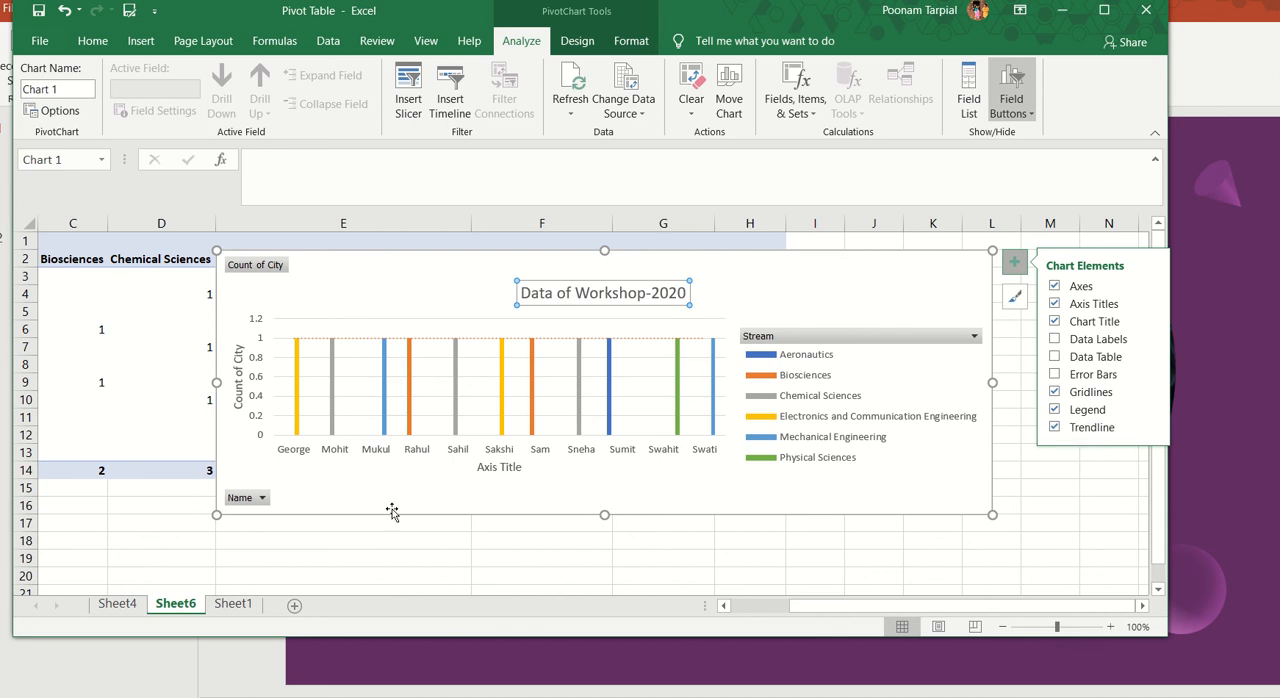
# Step: Examine the sort and filter options of the chart's Name field and close them without changes
pyautogui.click(263, 499)
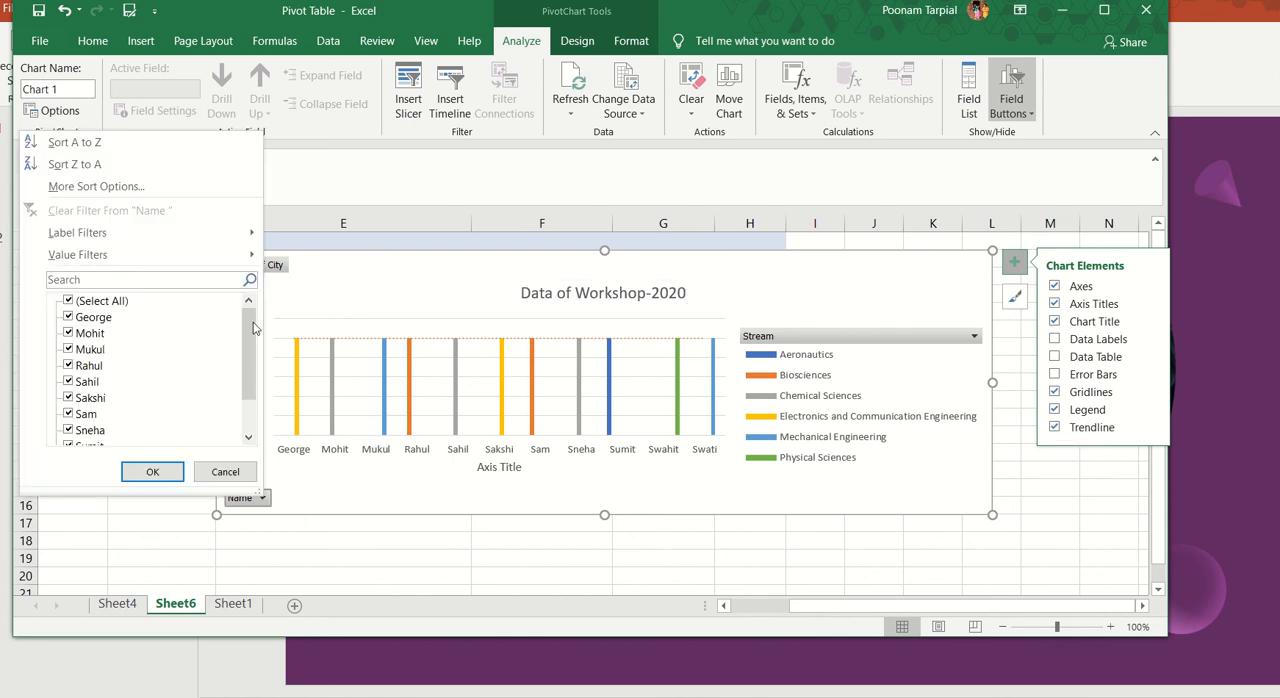
pyautogui.click(328, 493)
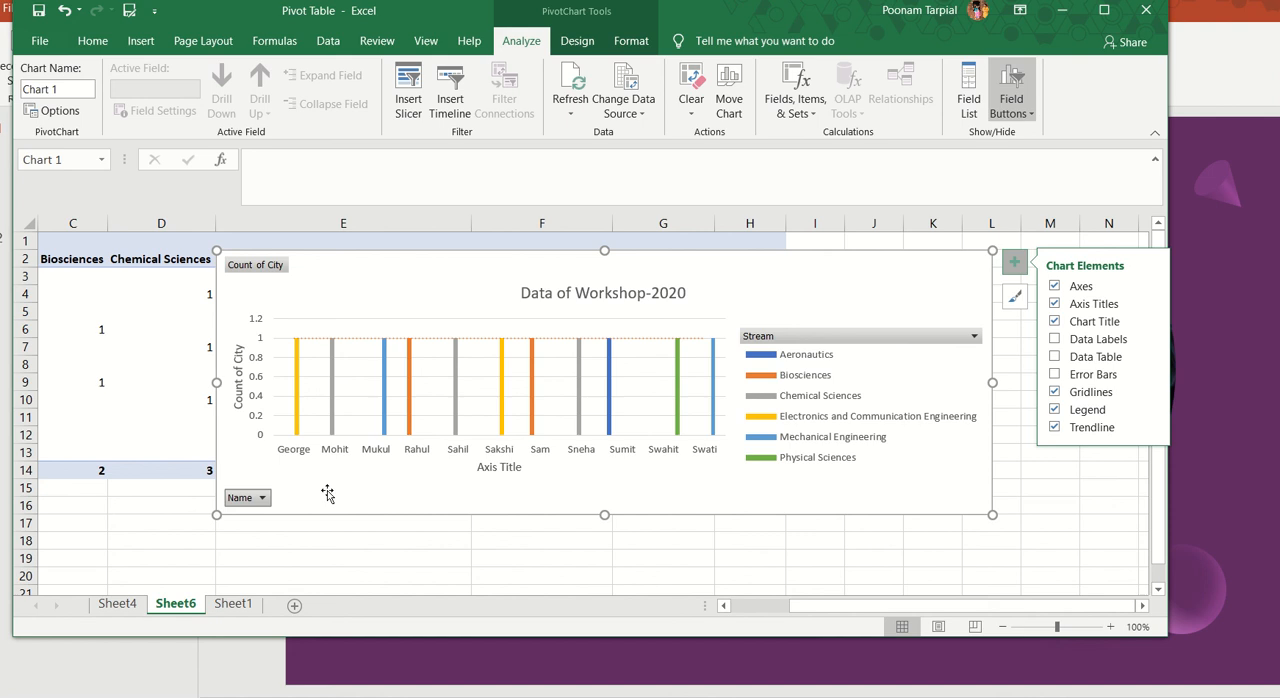
pyautogui.click(262, 498)
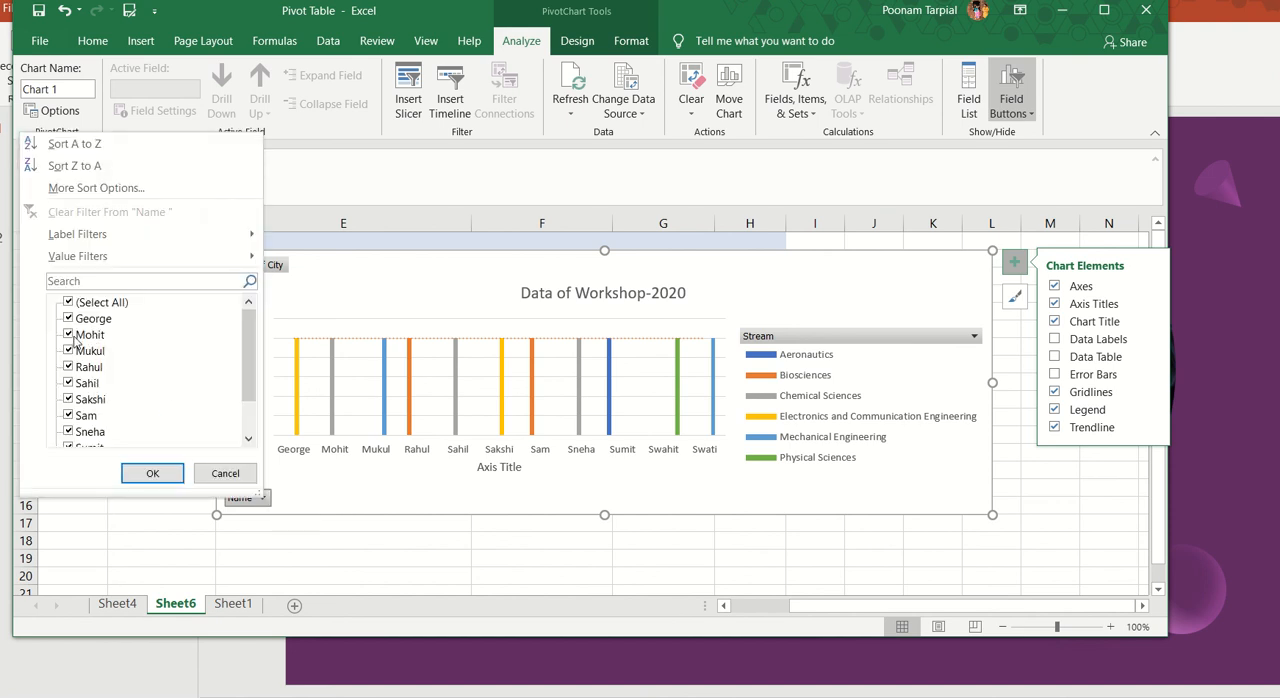
pyautogui.click(222, 475)
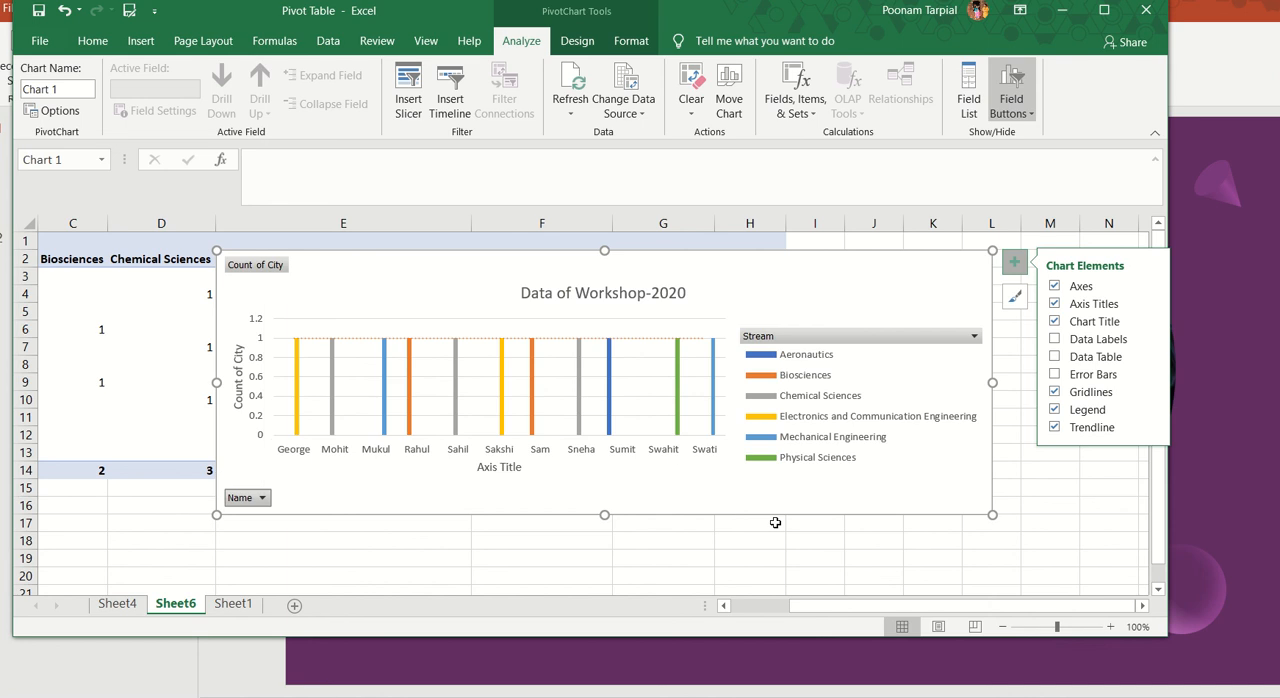
# Step: Try chart Style 4 on the PivotChart and apply the style with the dark grey background instead
pyautogui.click(1012, 298)
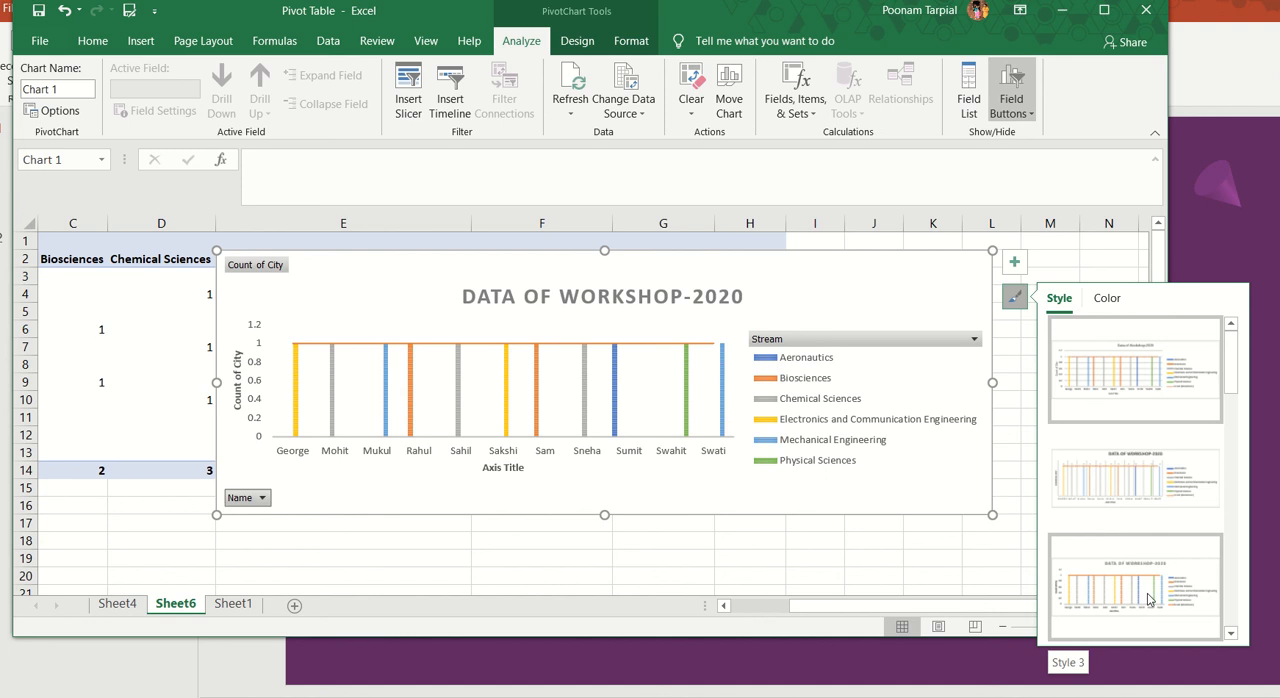
pyautogui.moveTo(1231, 373); pyautogui.dragTo(1229, 429)
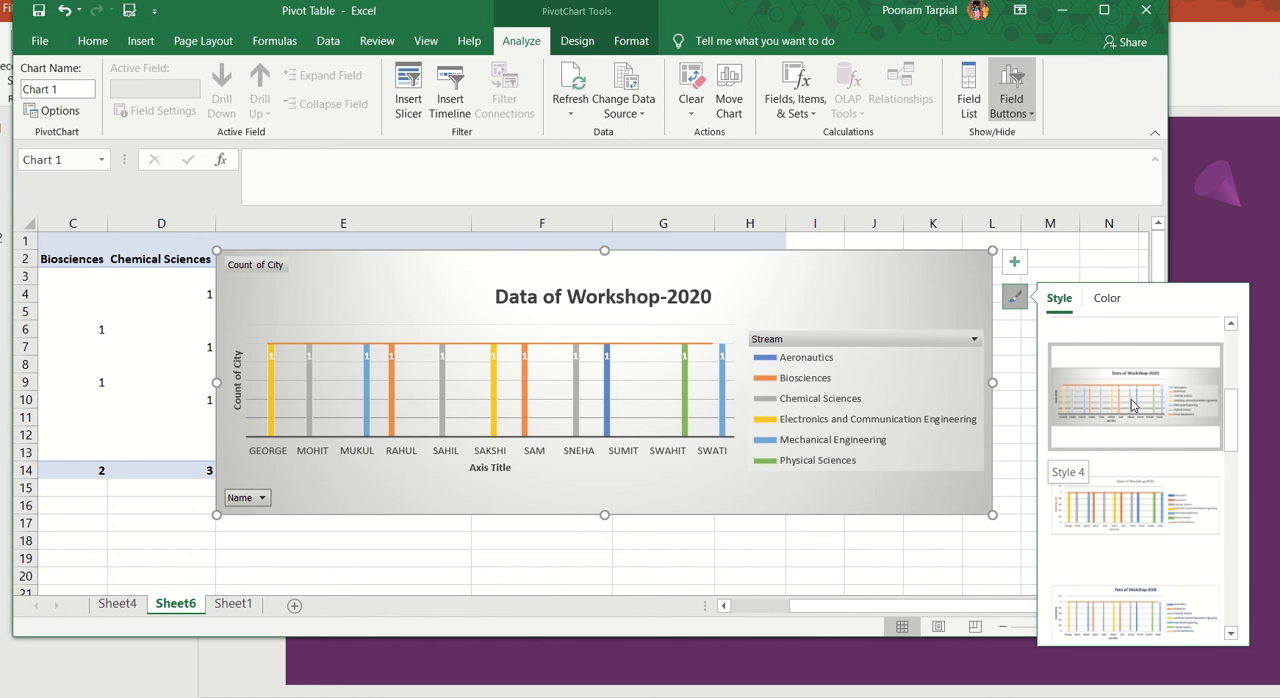
pyautogui.click(1133, 404)
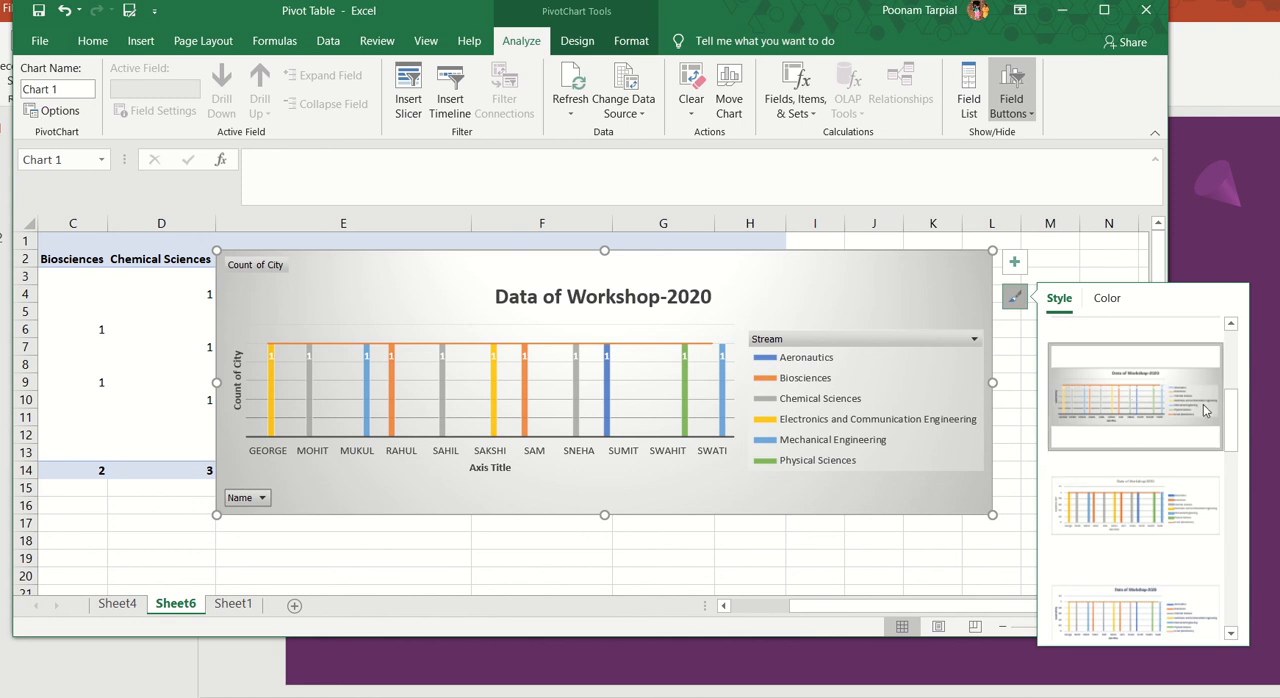
pyautogui.moveTo(1229, 423); pyautogui.dragTo(1237, 511)
pyautogui.click(1200, 442)
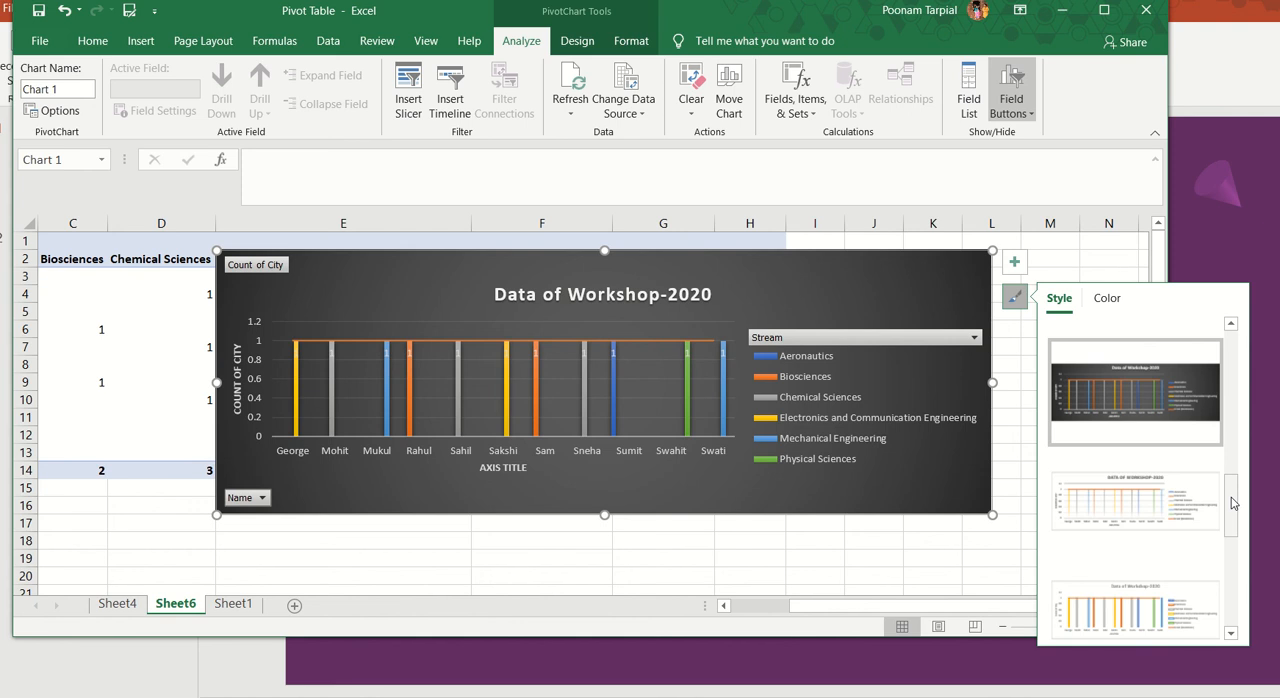
# Step: Try Colorful Palette 2 on the PivotChart, restore the first Colorful palette, and return to the chart style choices
pyautogui.moveTo(1234, 503); pyautogui.dragTo(1253, 316)
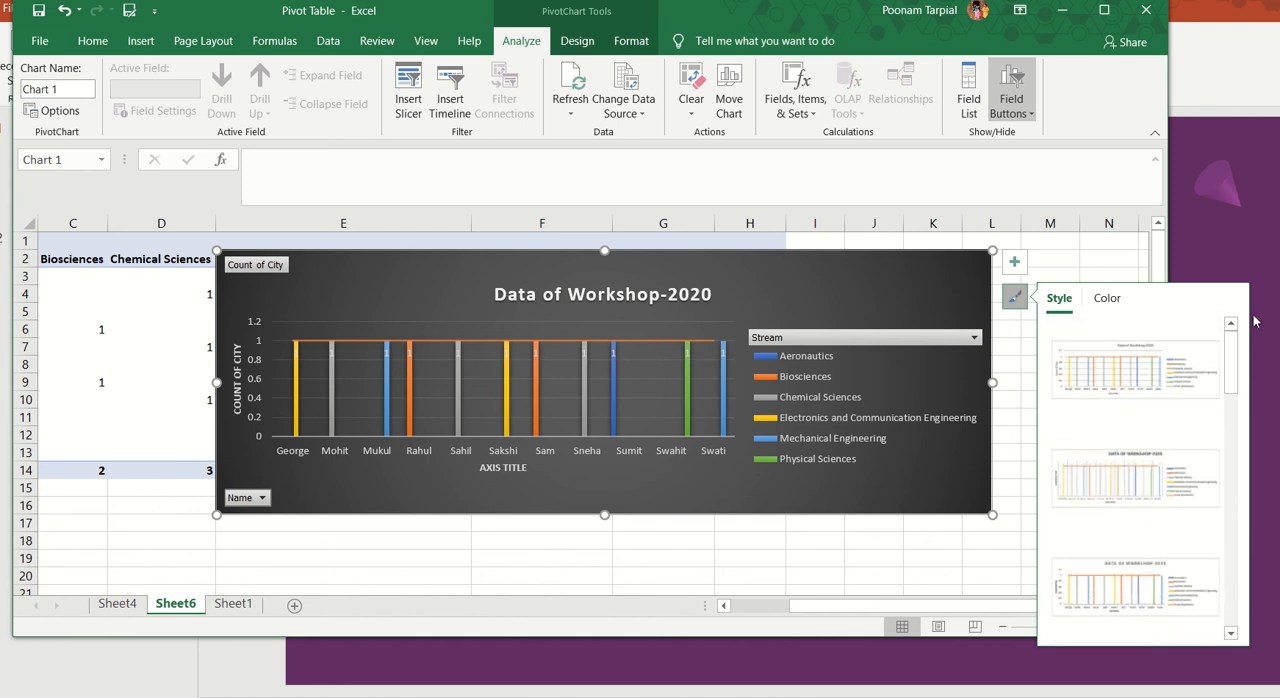
pyautogui.click(1103, 304)
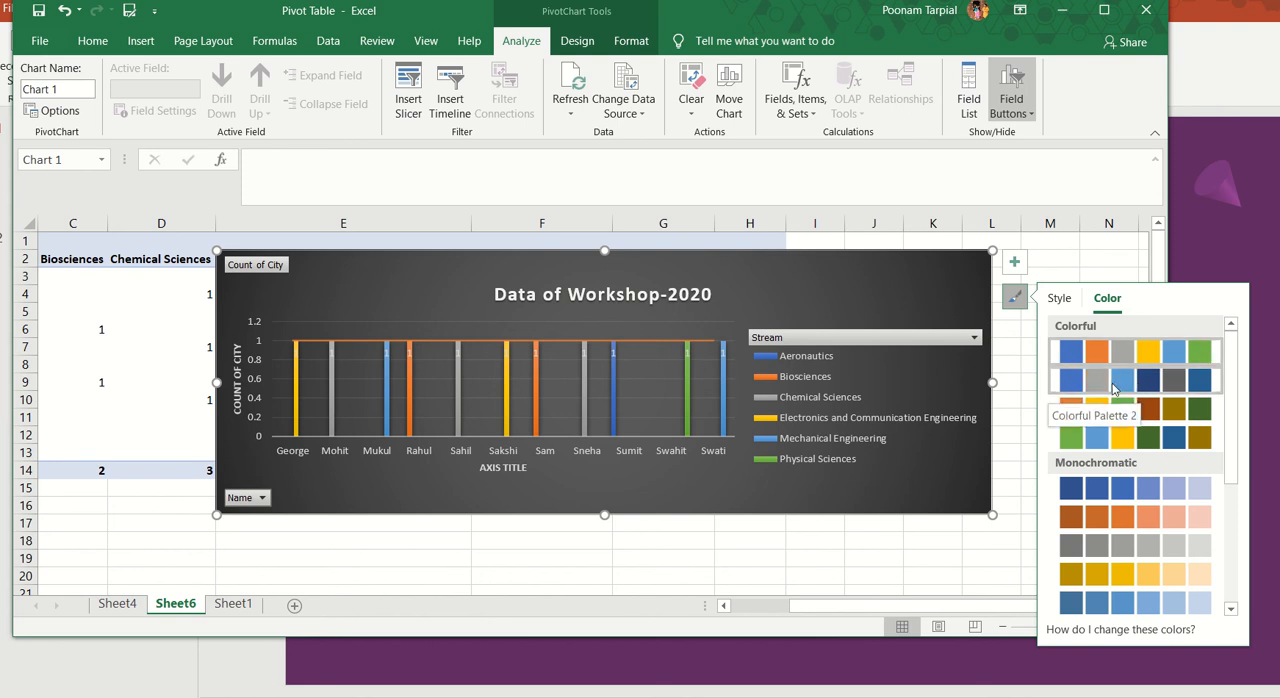
pyautogui.click(1113, 388)
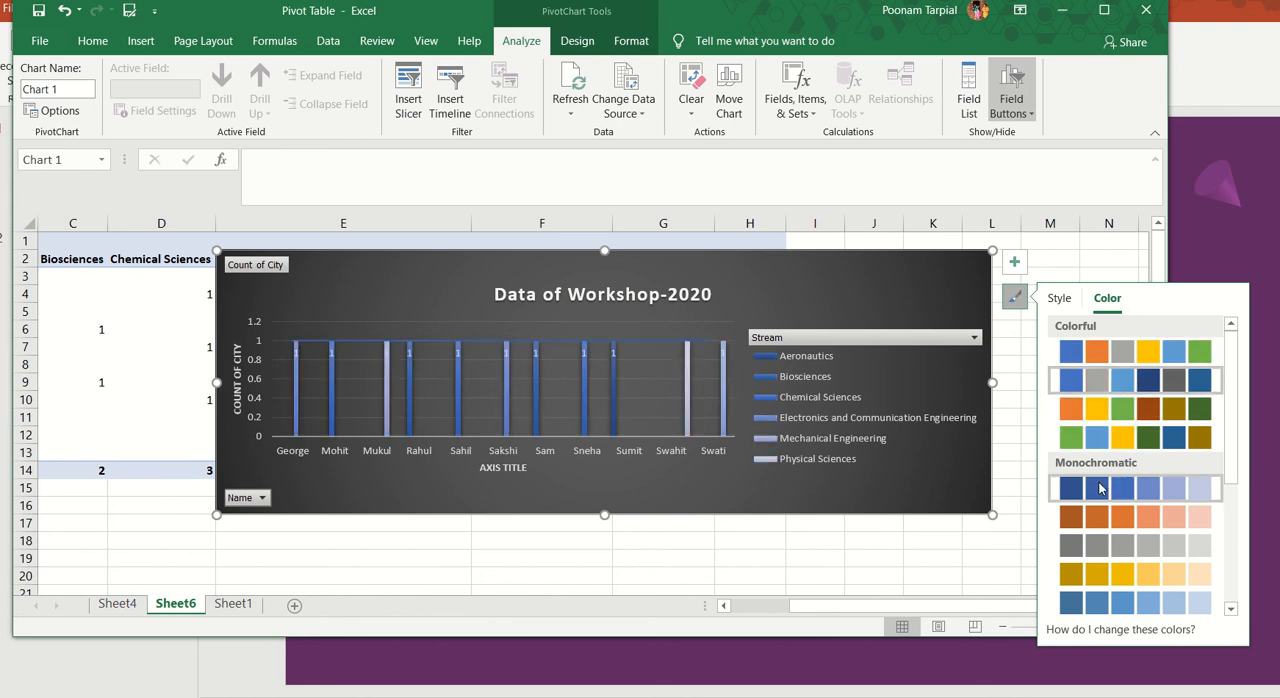
pyautogui.click(1145, 345)
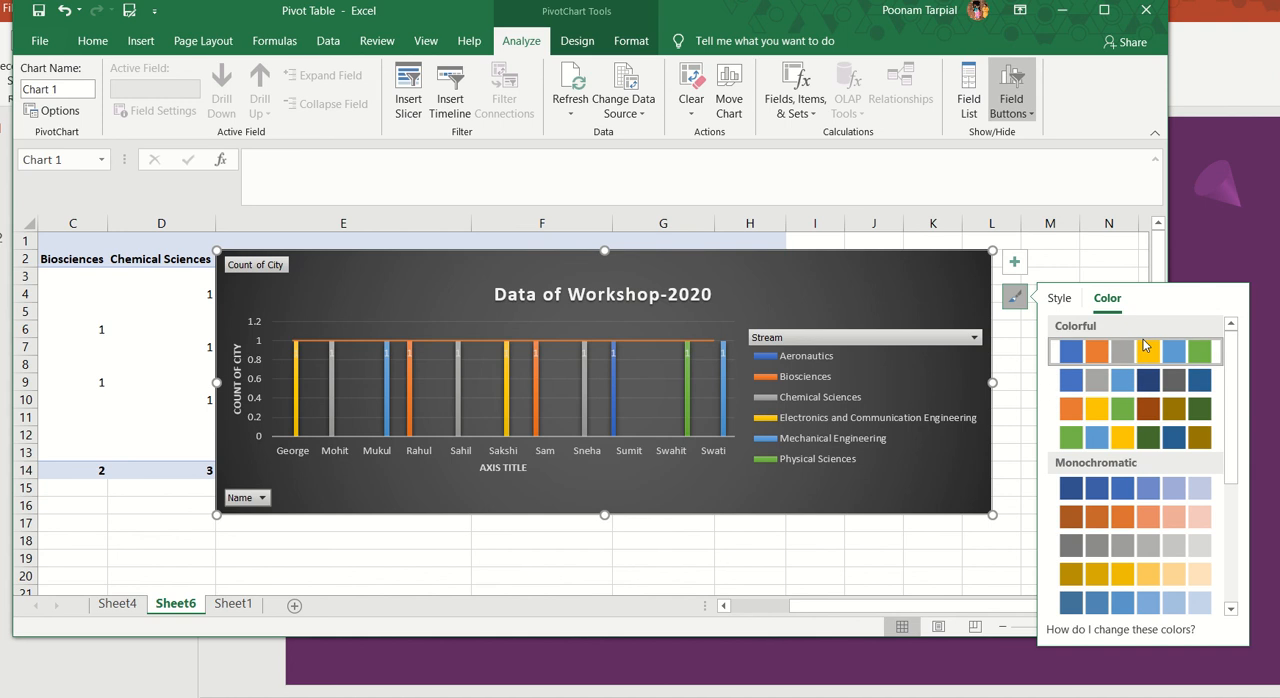
pyautogui.moveTo(1233, 437); pyautogui.dragTo(1231, 382)
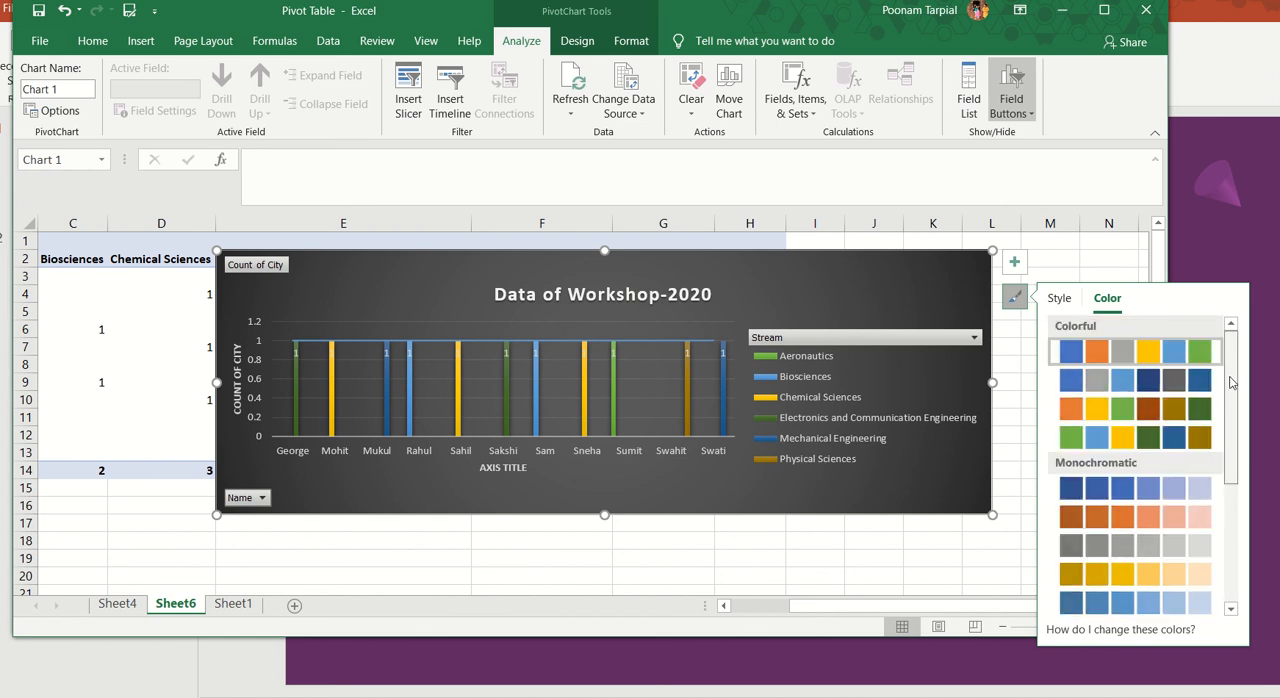
pyautogui.click(1058, 299)
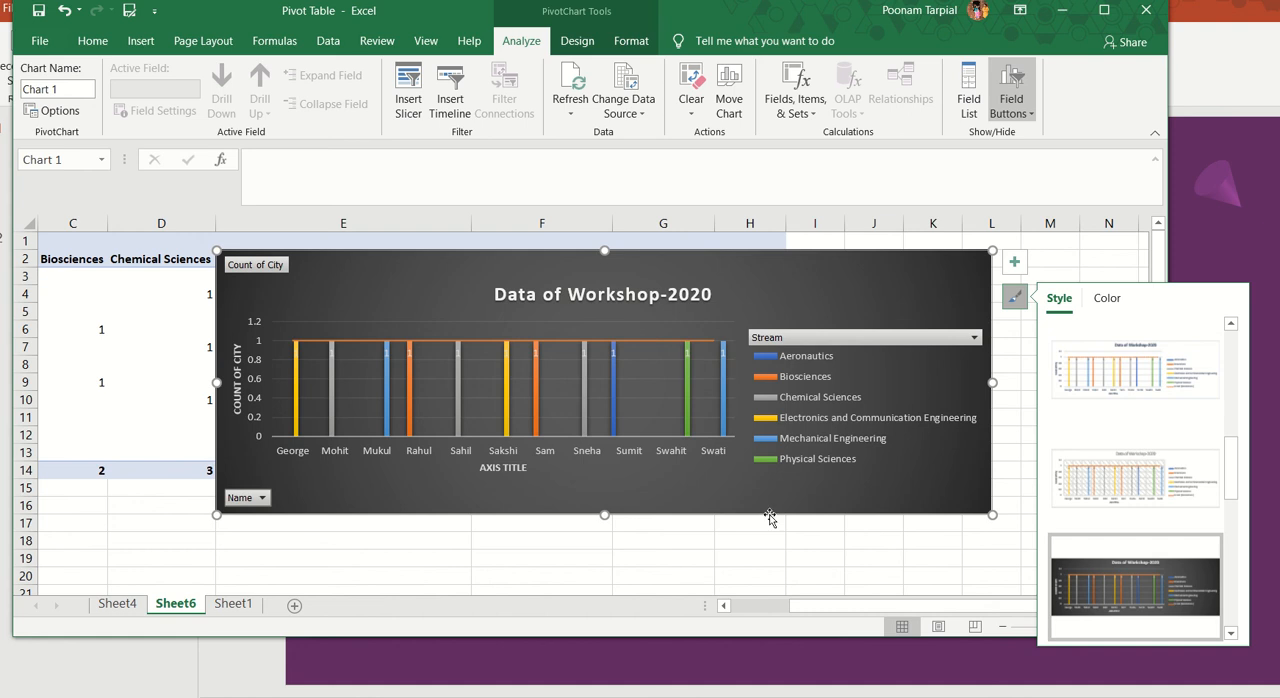
# Step: Switch to the PowerPoint presentation, start its slide show from the beginning and advance to the Cherub Teaching Centre closing slide
pyautogui.click(736, 655)
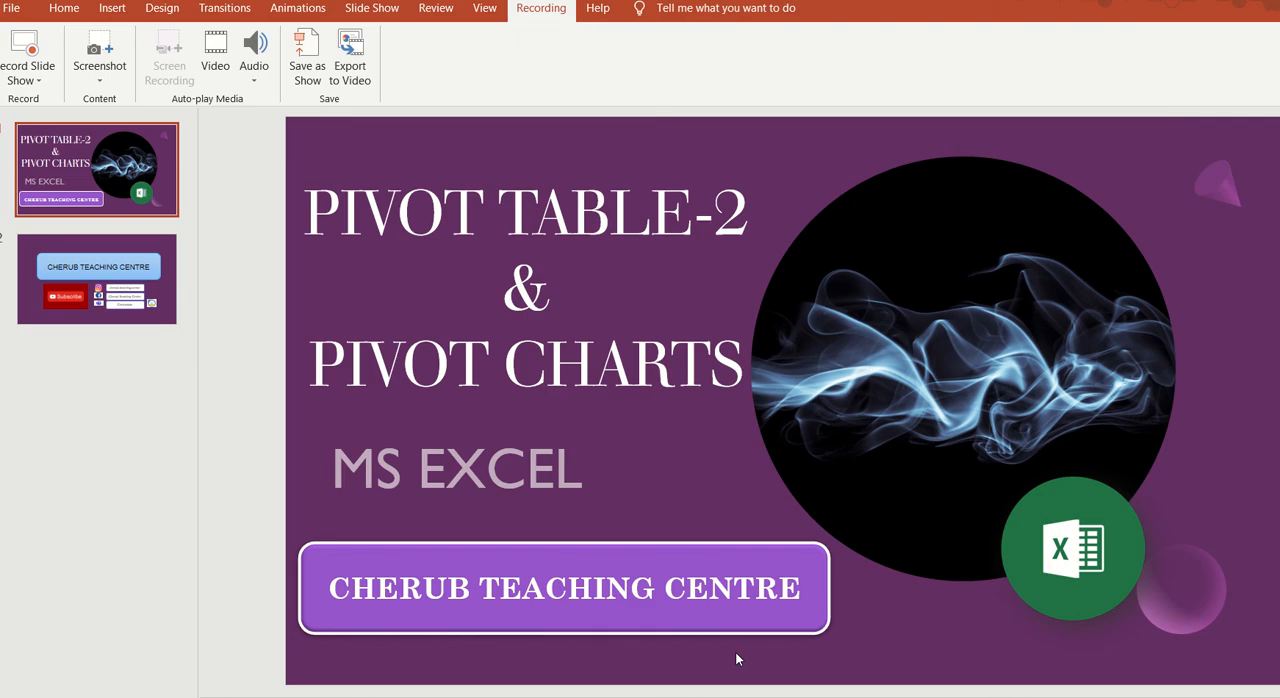
pyautogui.press('F5')
pyautogui.press('Right')
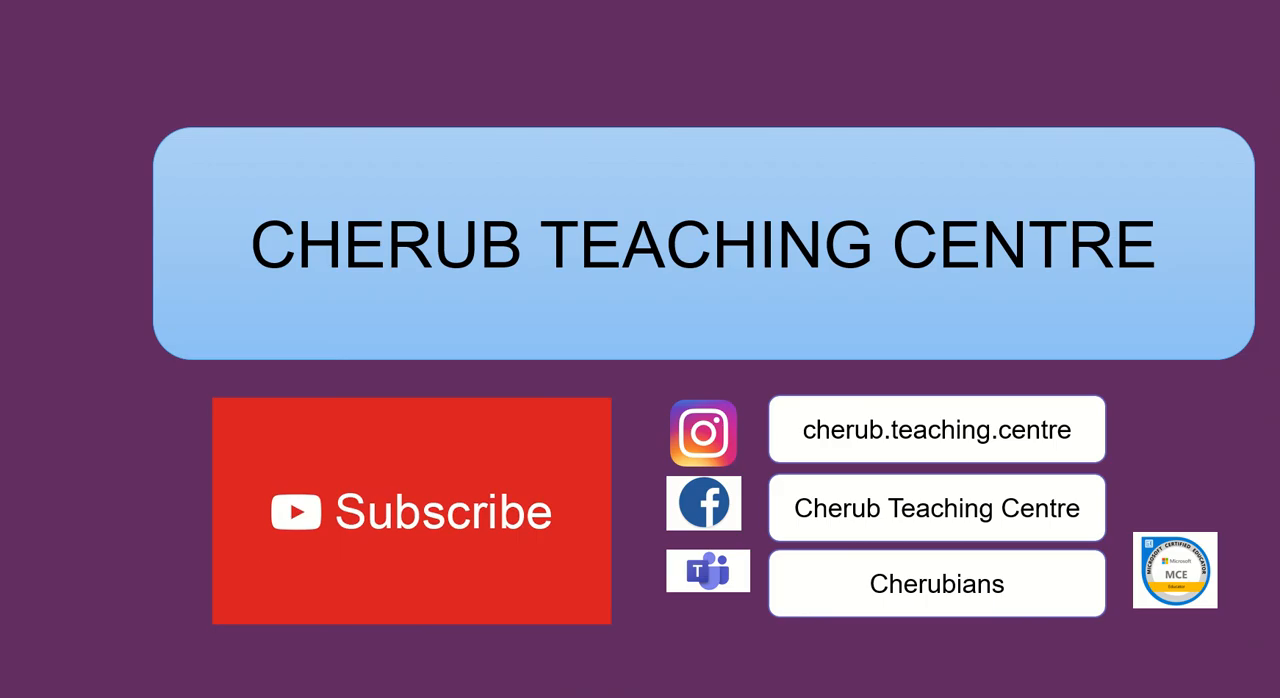